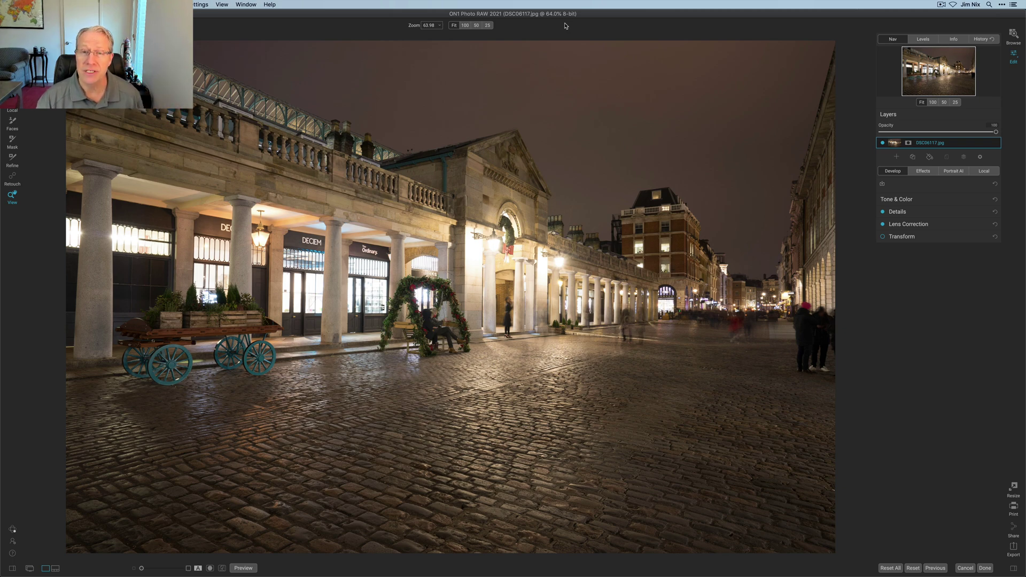
Crop the photo to the 16:9 frame, shifting the image down to keep more sky and less cobblestone, and apply it.
key(c)
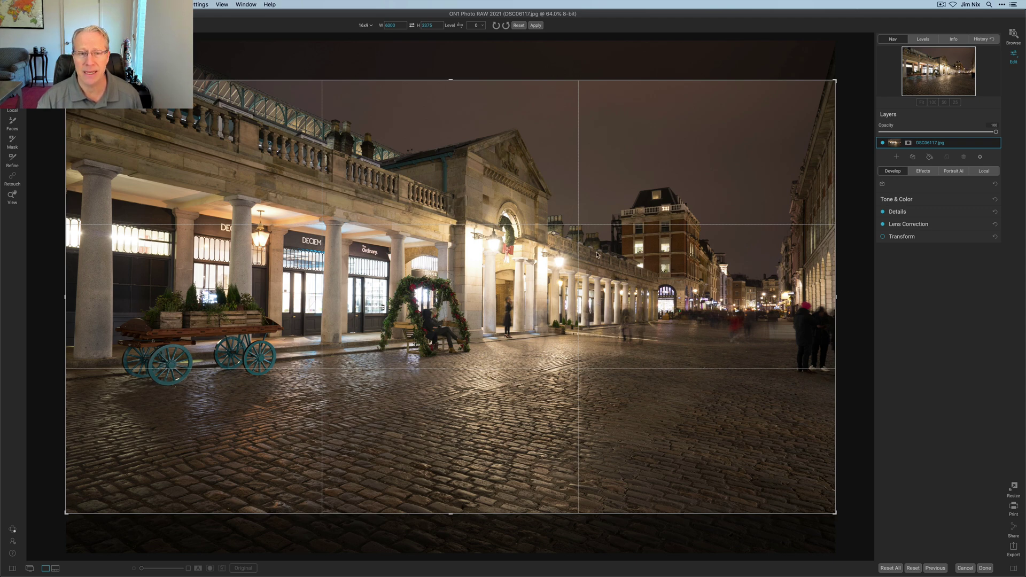
drag(588, 248, 556, 361)
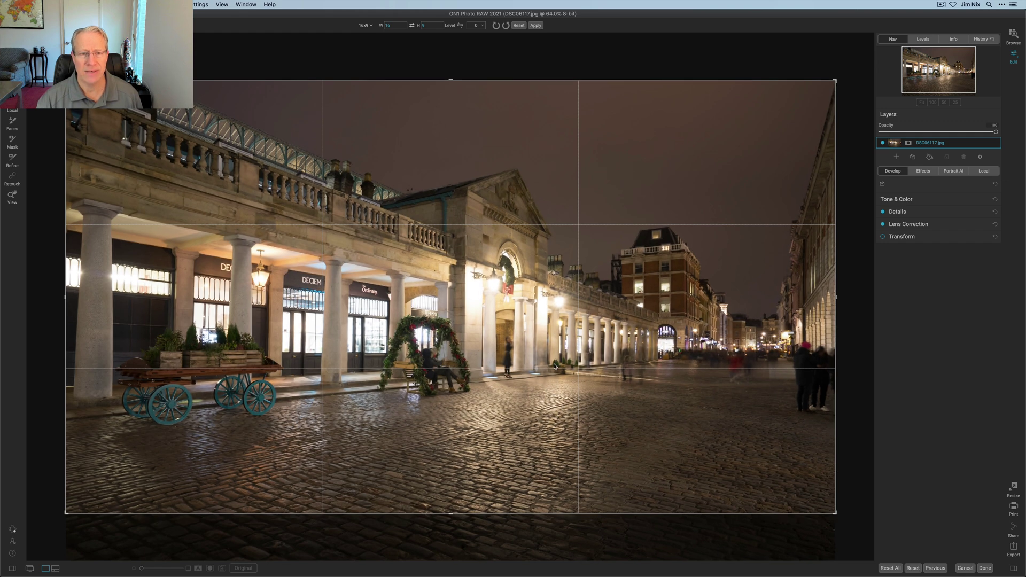
click(535, 25)
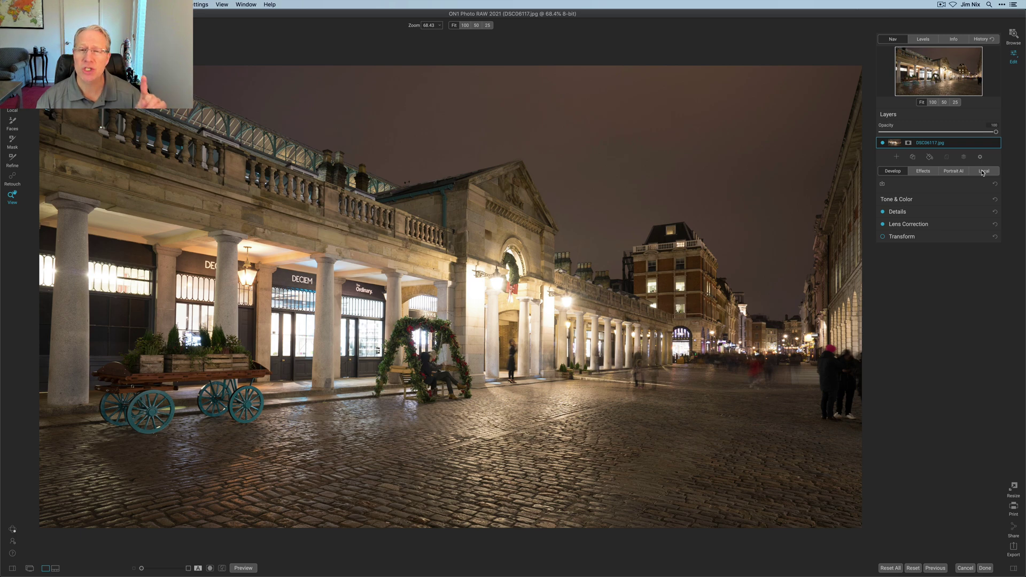
Set Contrast to about 28 and Highlights to about -43, lift Shadows slightly, and try a Whites boost before resetting it.
click(906, 204)
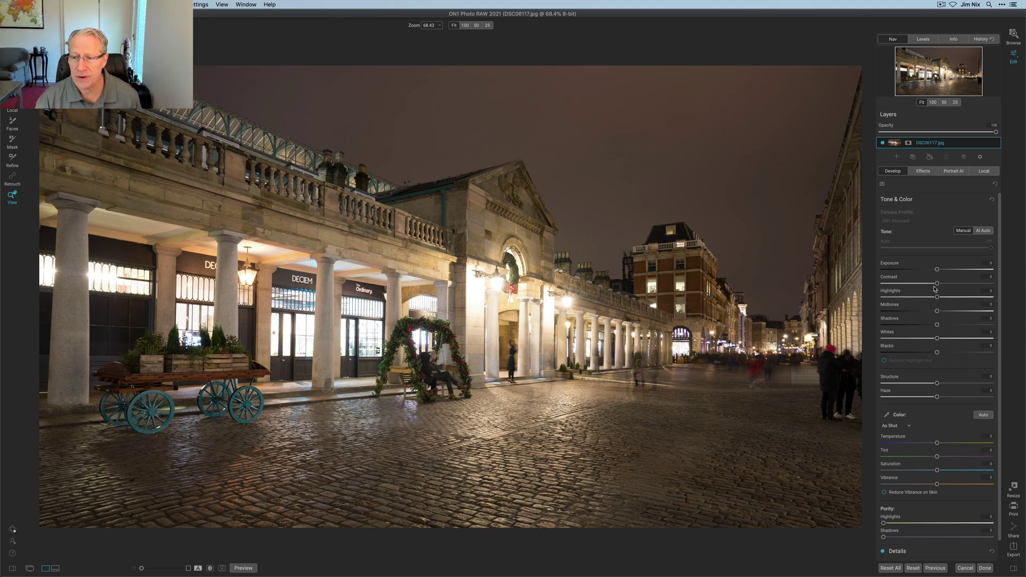
drag(938, 286, 939, 326)
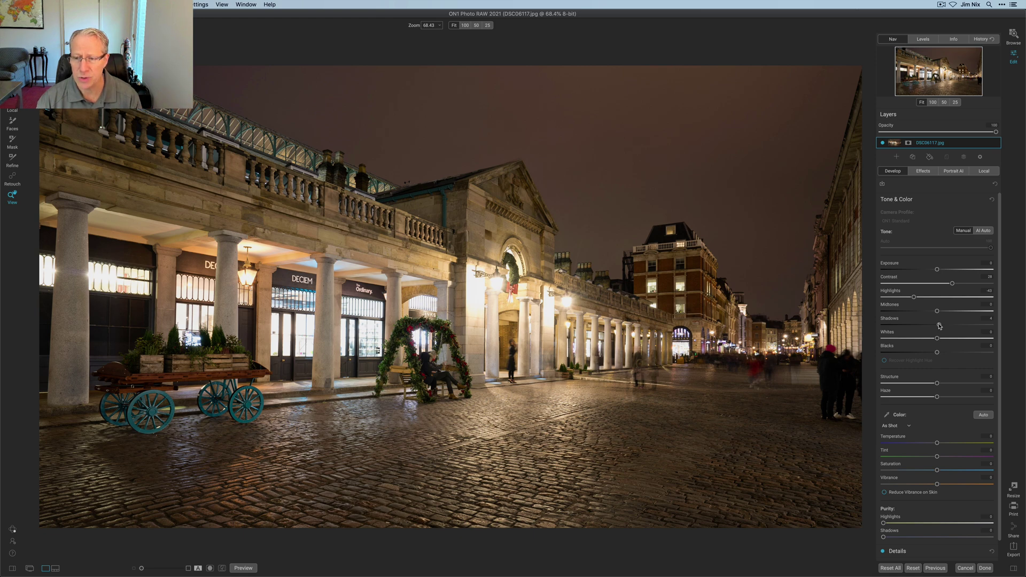
drag(937, 338, 960, 341)
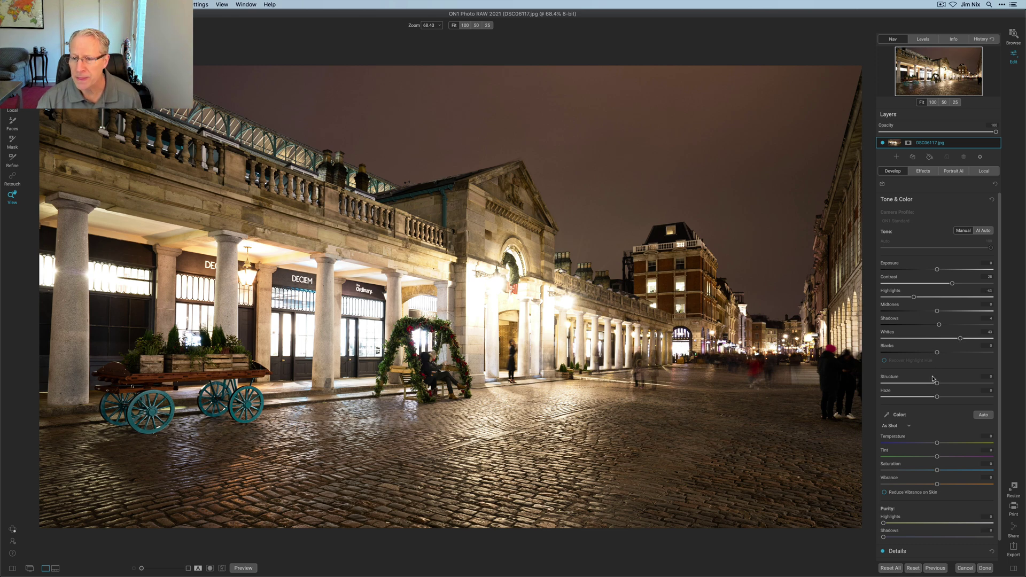
double_click(891, 333)
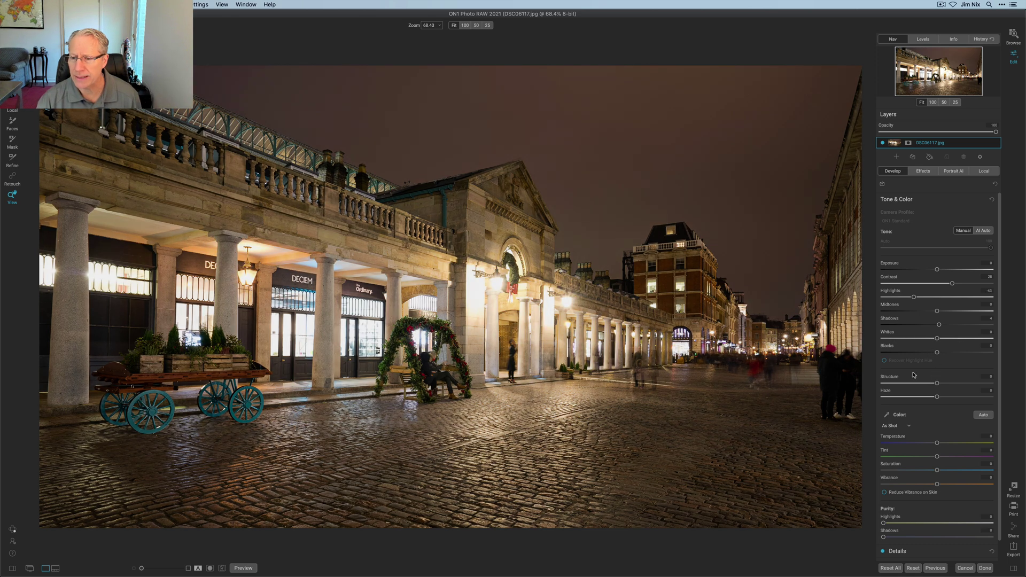
Raise Structure to about 49 and lower Haze to about -31, comparing the result with the original photo.
drag(937, 383, 964, 383)
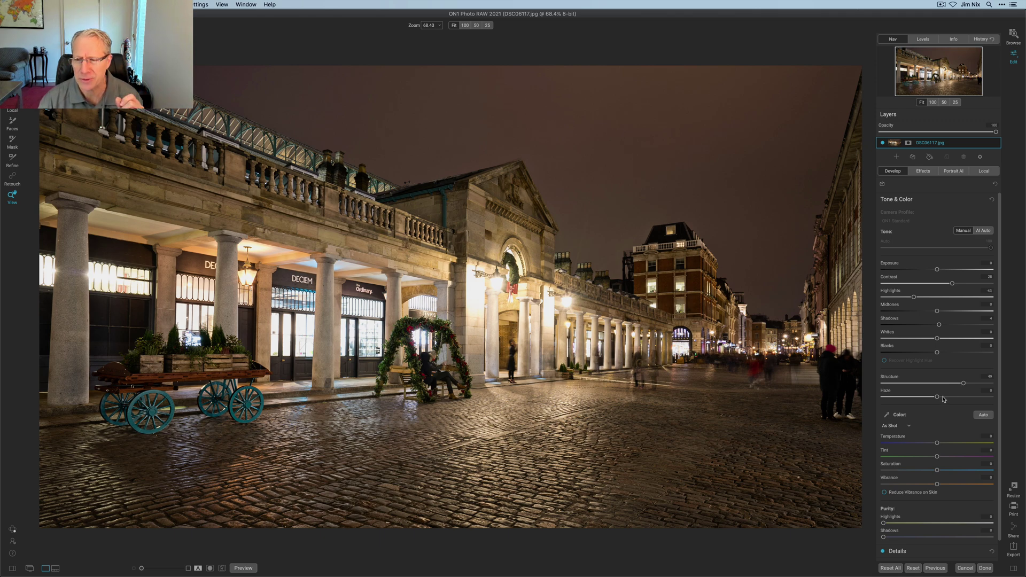
drag(938, 399, 920, 400)
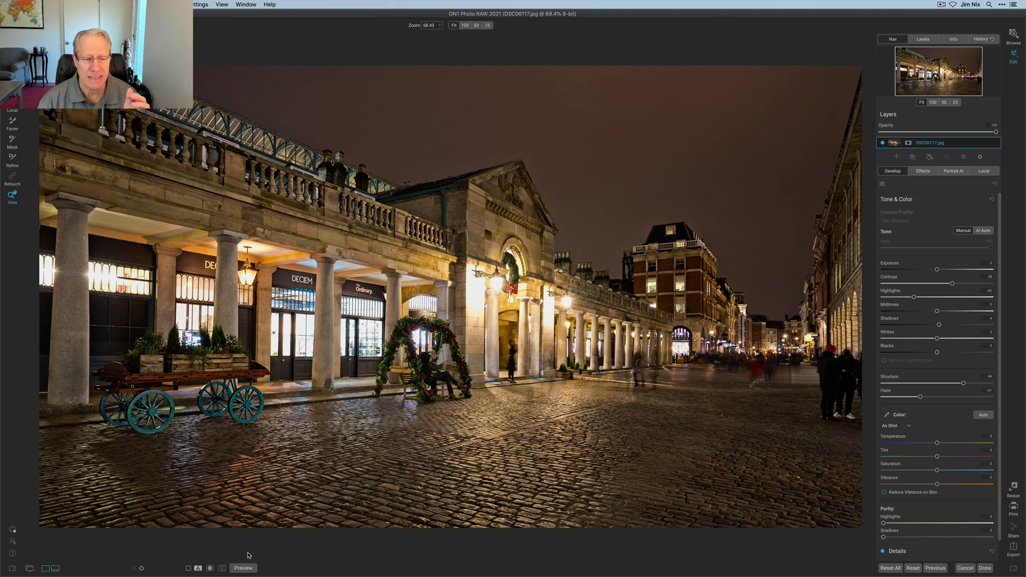
click(245, 569)
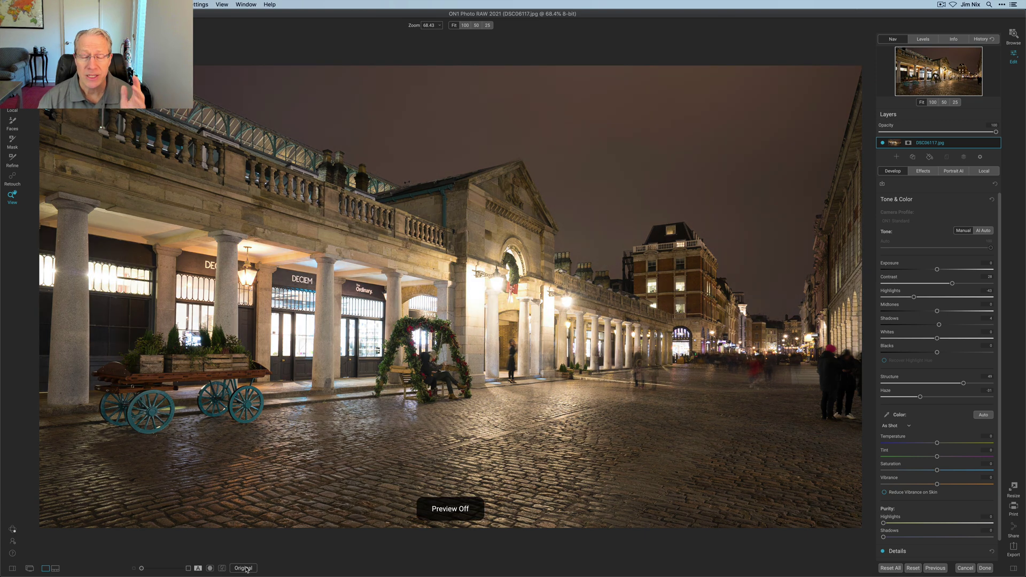
click(245, 568)
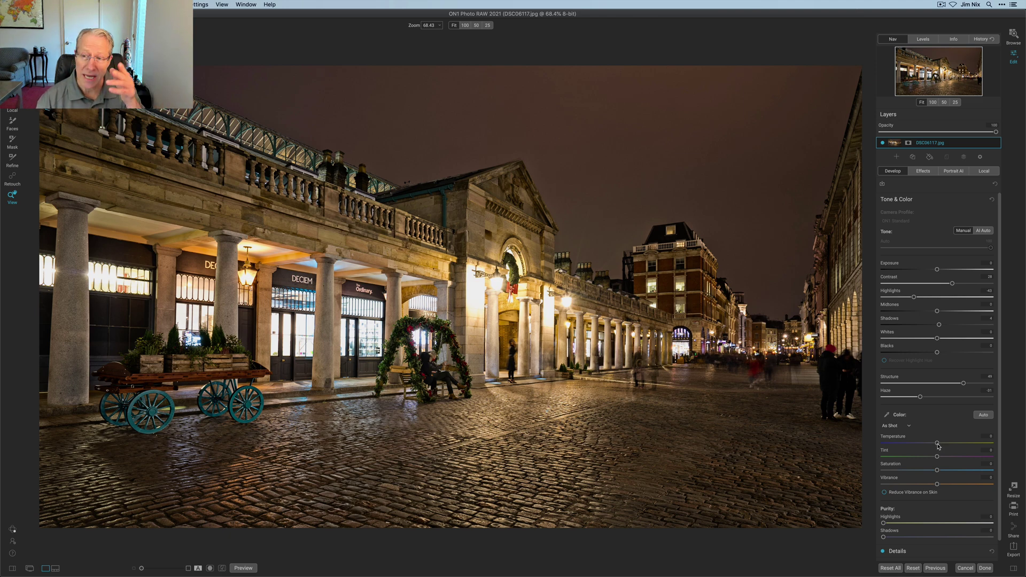
Cool the photo's color Temperature to about -100 to remove the warm cast.
drag(937, 443, 903, 447)
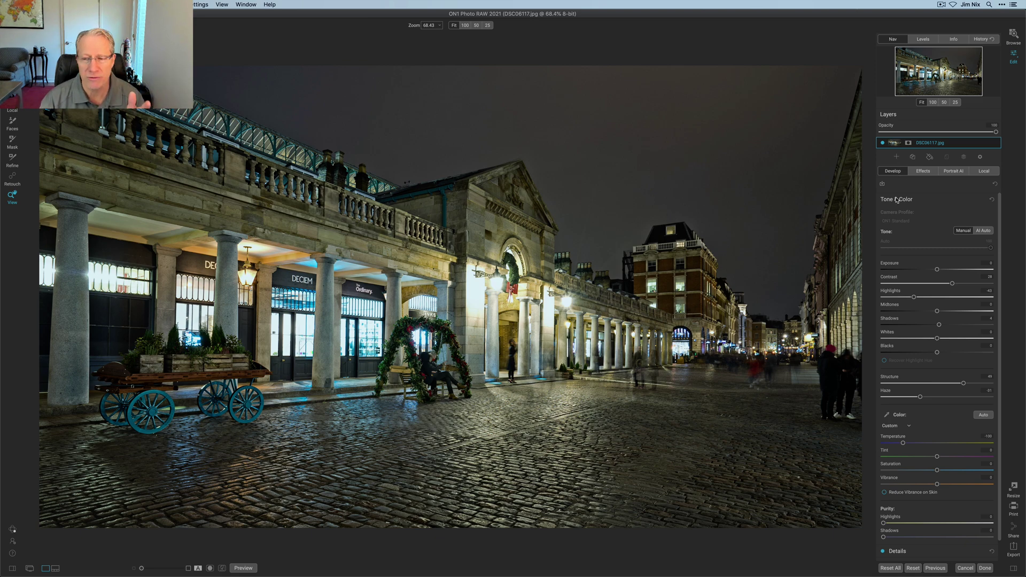
scroll(919, 305, down, 2)
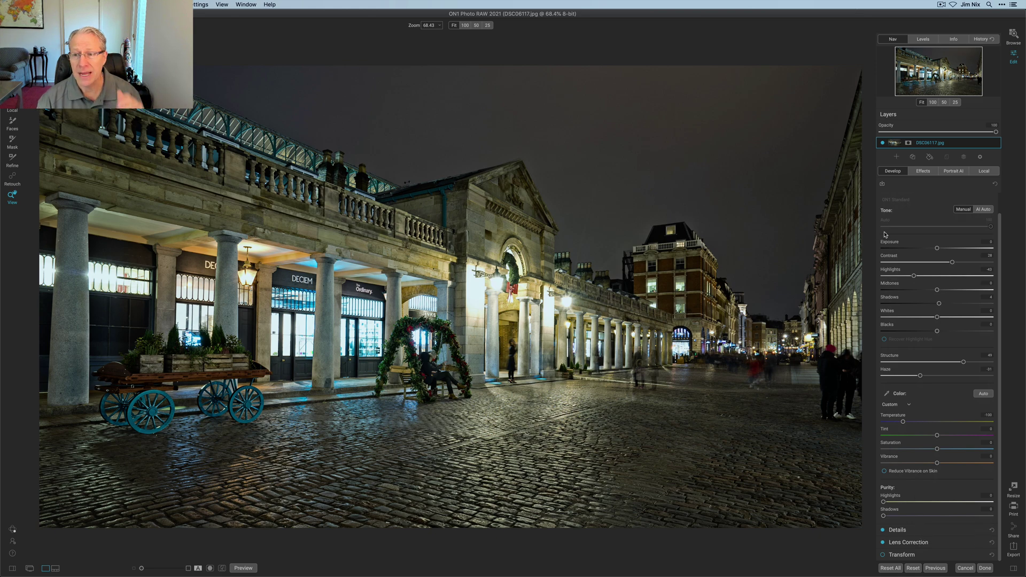
Add an HDR Look filter with Compression at about 70 and Detail near zero, checking the photo with and without it.
click(924, 171)
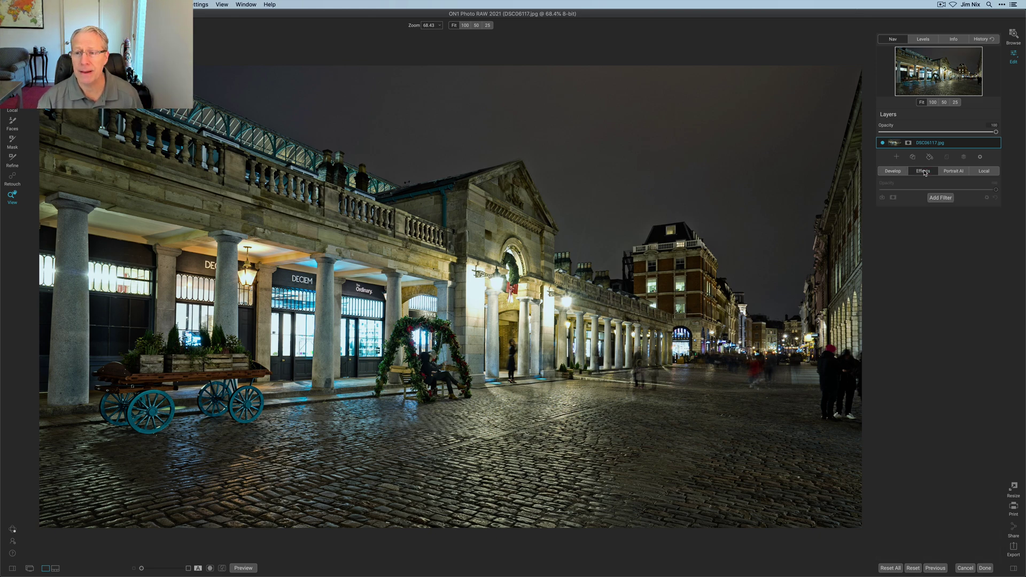
click(941, 198)
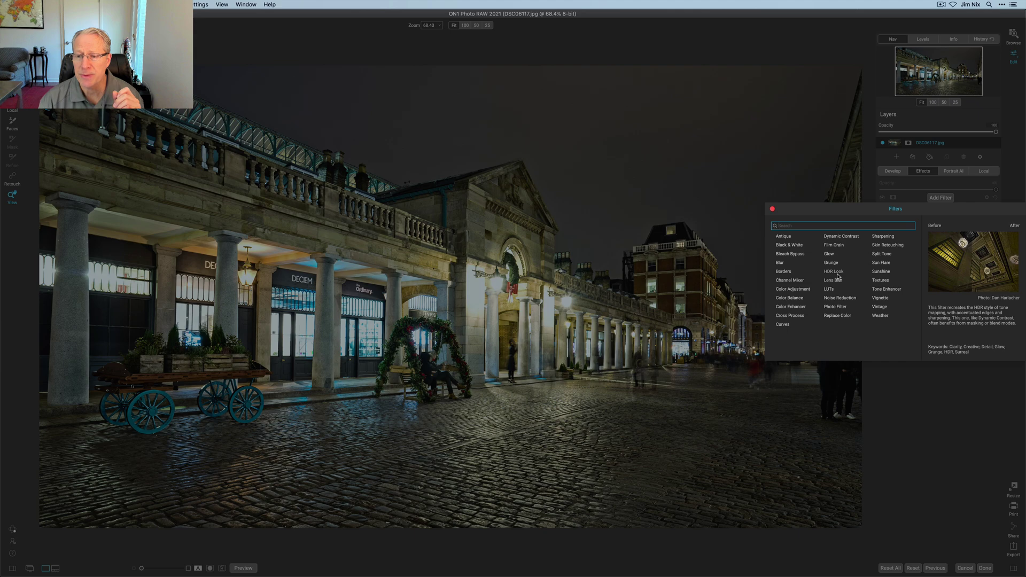
click(835, 272)
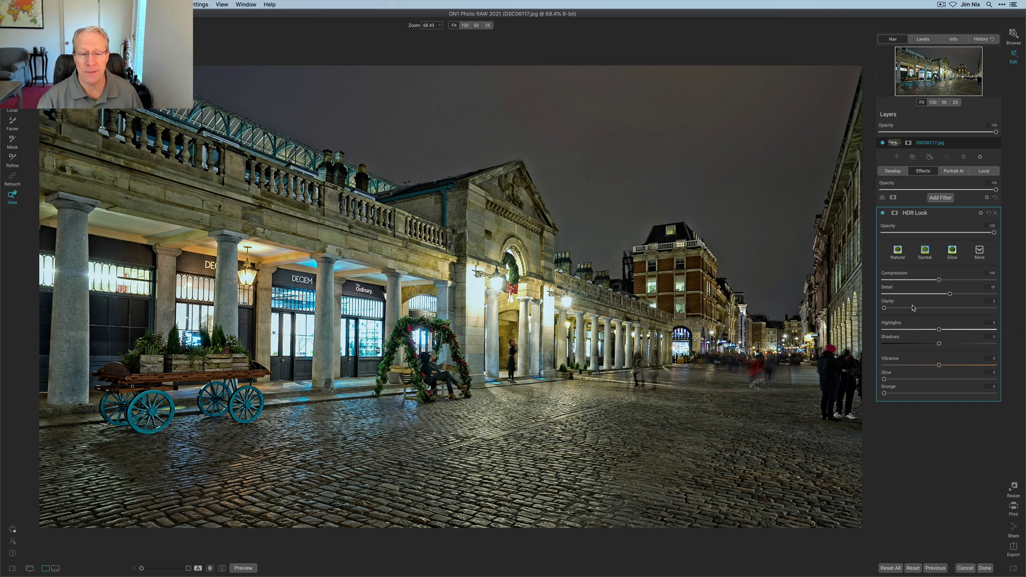
mouse_move(938, 280)
mouse_down()
mouse_move(909, 296)
mouse_move(927, 296)
mouse_up()
drag(930, 296, 942, 296)
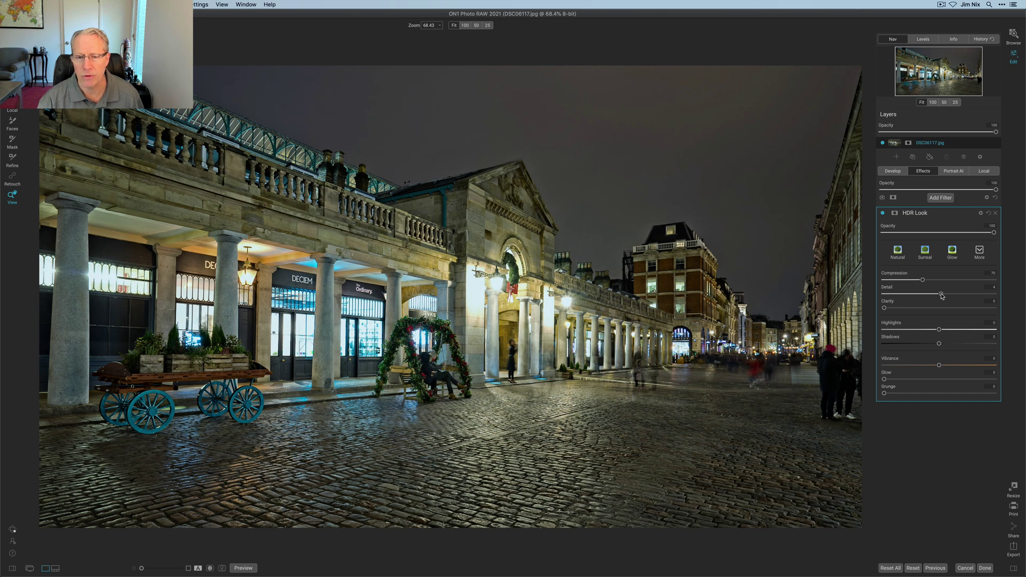
click(883, 214)
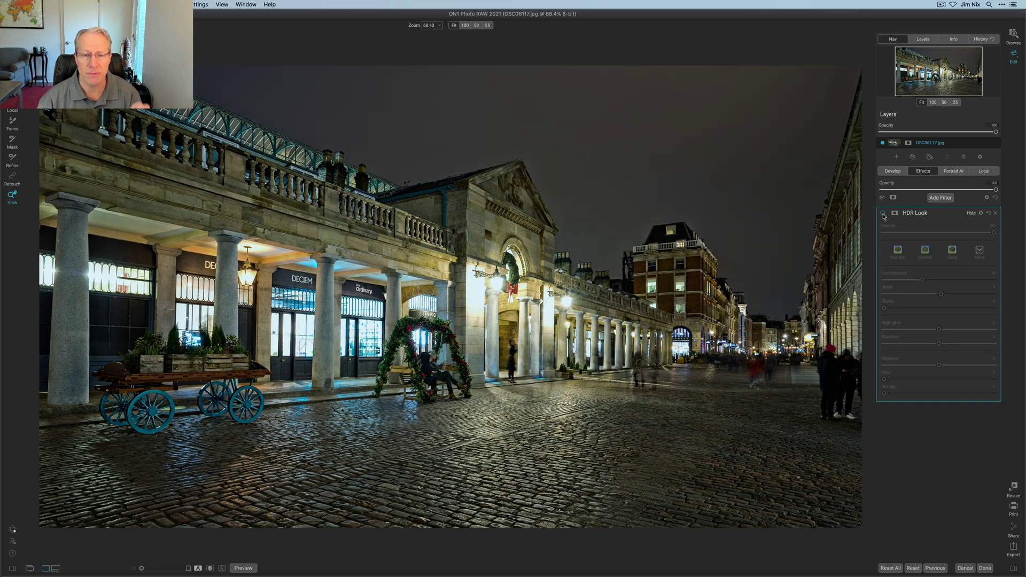
click(884, 214)
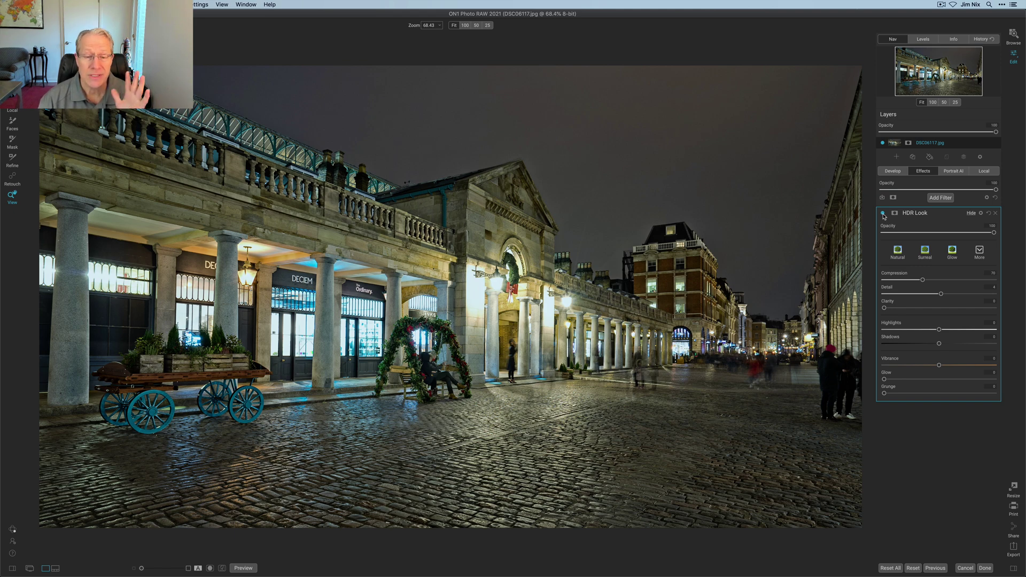
Add a Color Balance filter and tint the highlights yellow with Hue about 63 and Amount 50, comparing before and after.
click(940, 198)
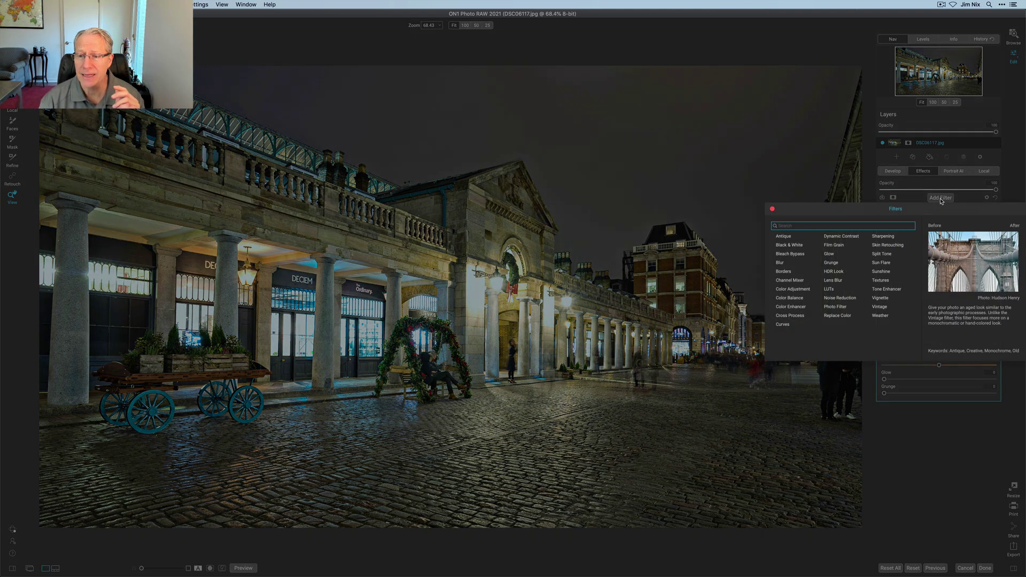
click(791, 297)
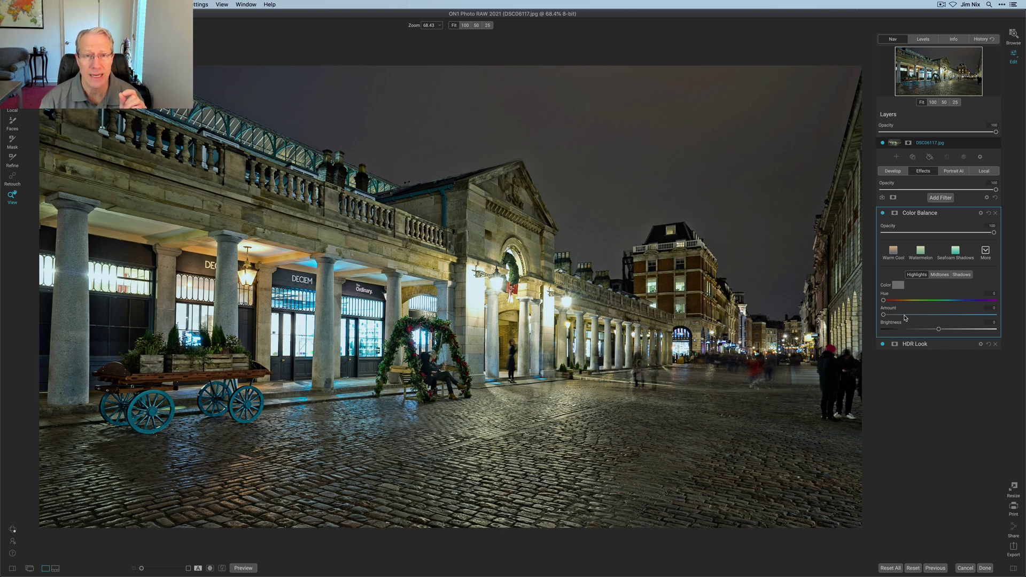
drag(883, 301, 938, 315)
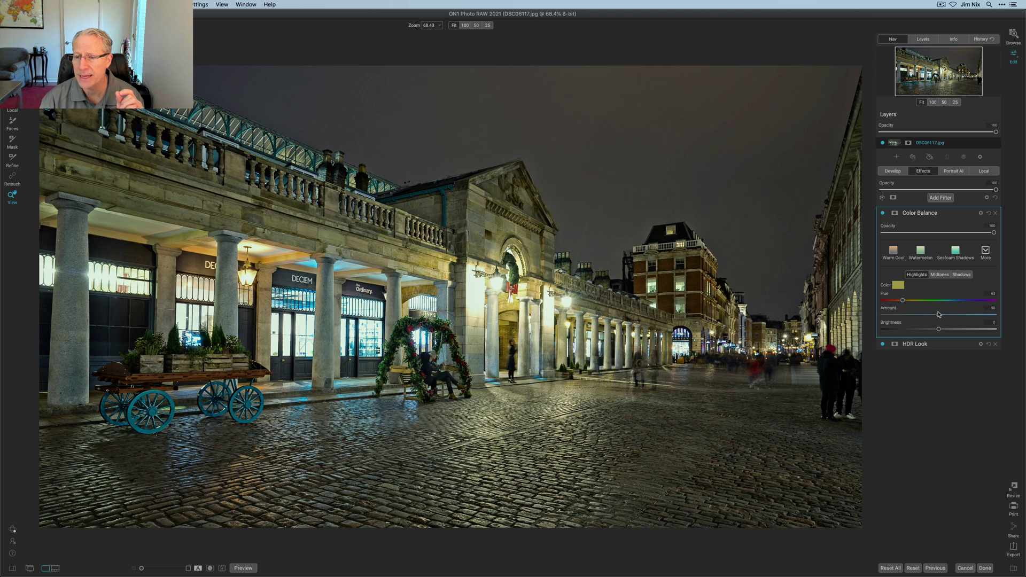
click(883, 213)
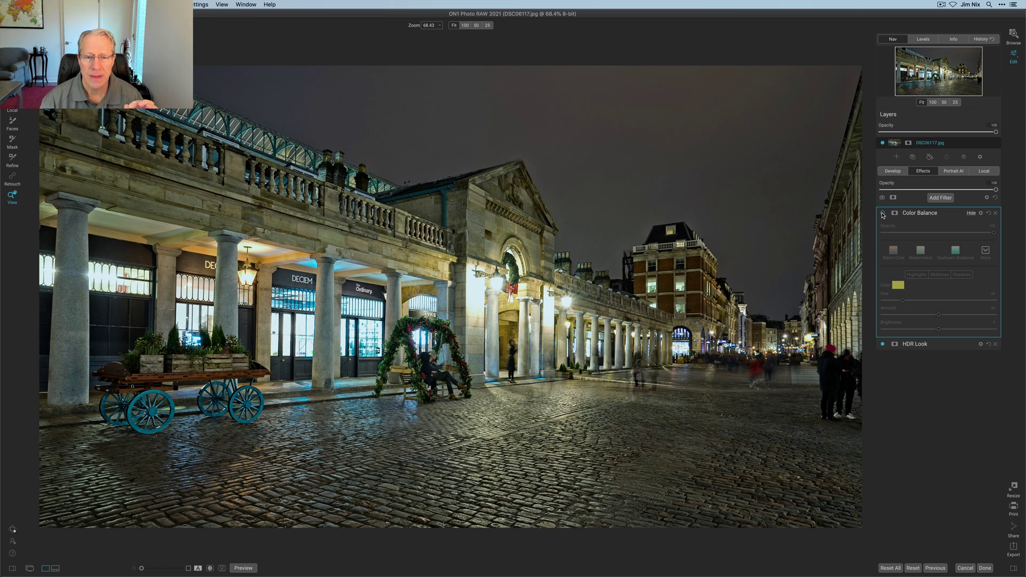
click(882, 214)
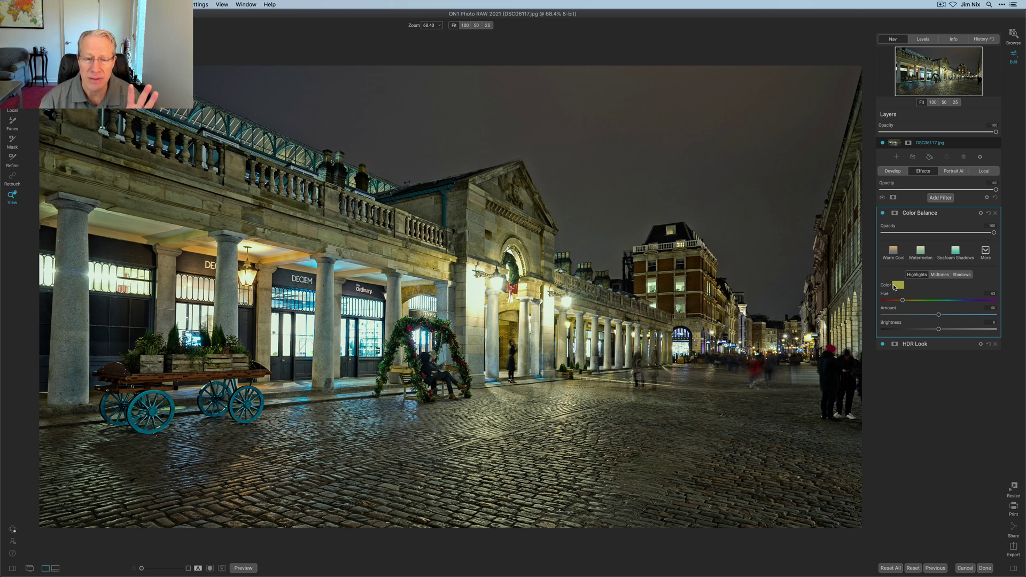
Tint the Color Balance midtones faint purple with Hue about 284 and Amount about 8, and compare before and after.
click(939, 276)
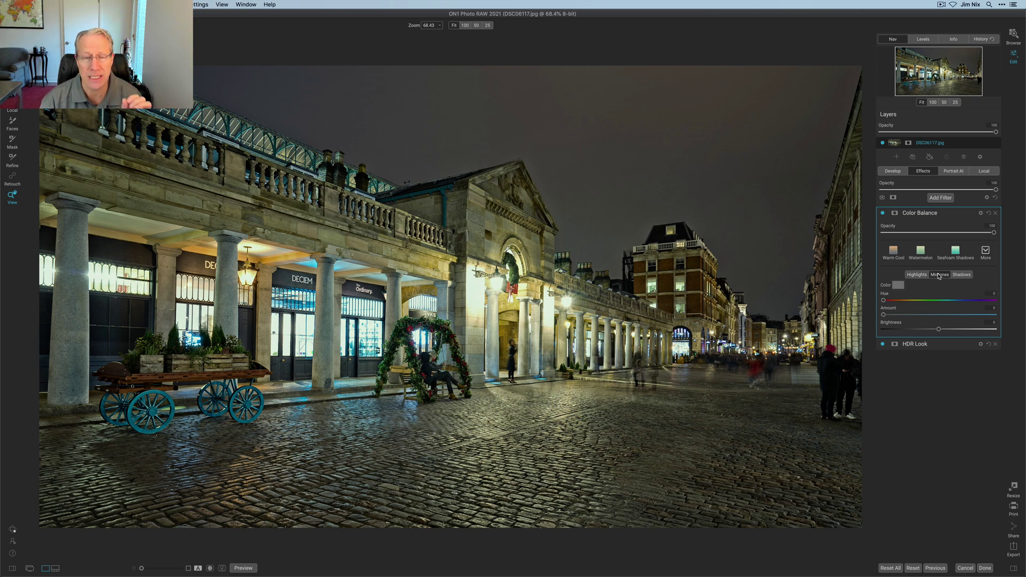
drag(884, 301, 970, 305)
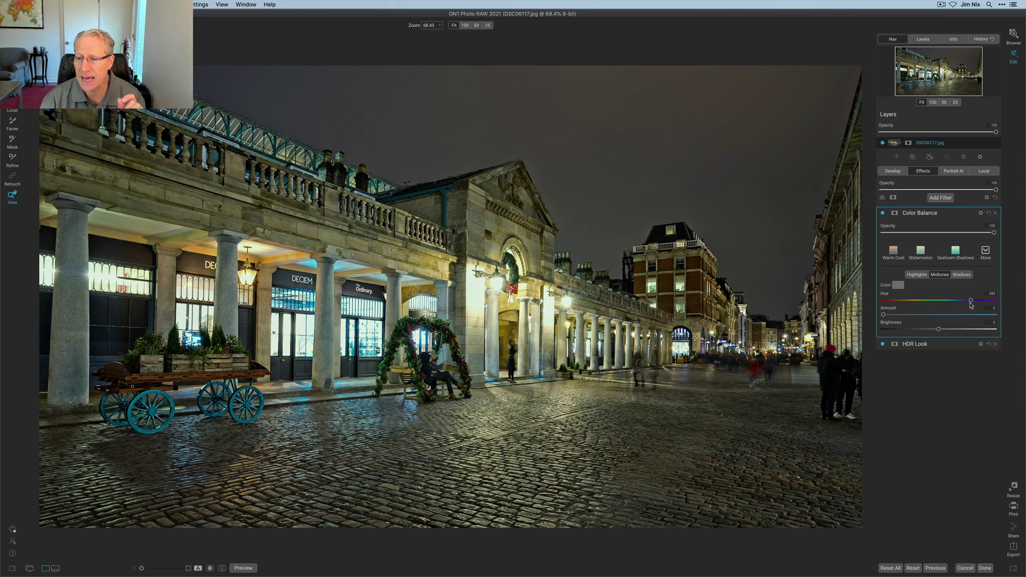
drag(883, 315, 892, 319)
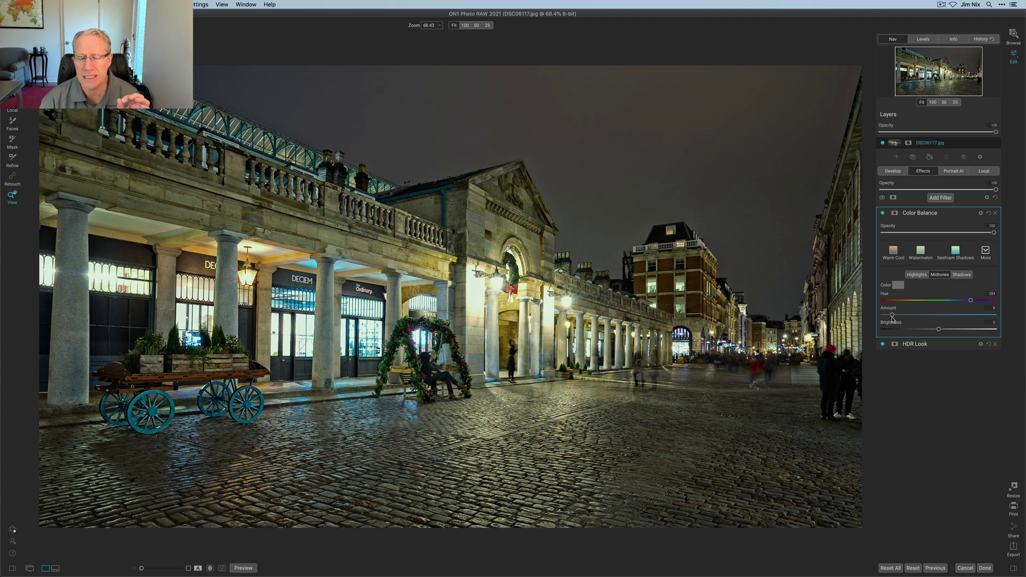
click(883, 214)
click(882, 214)
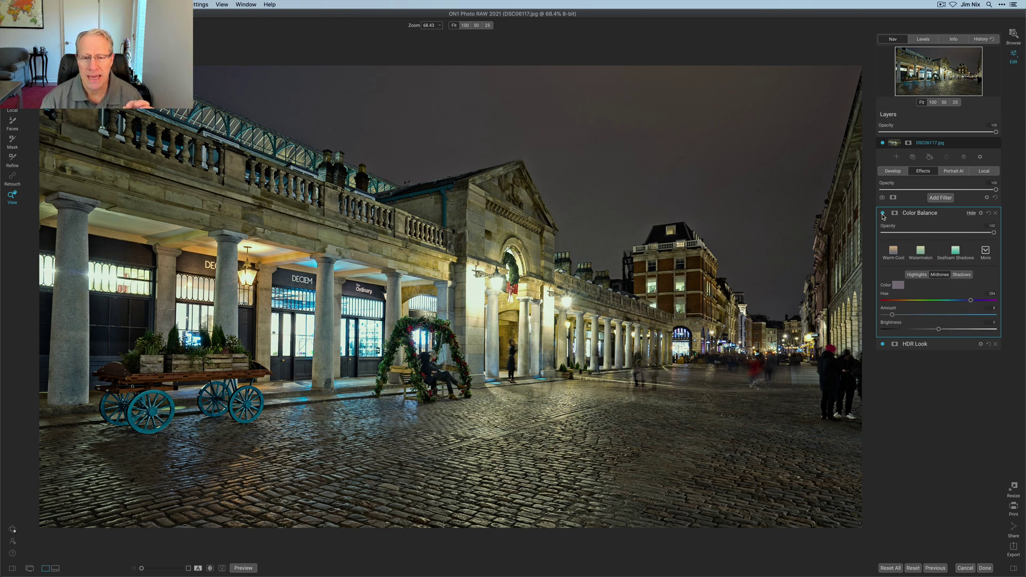
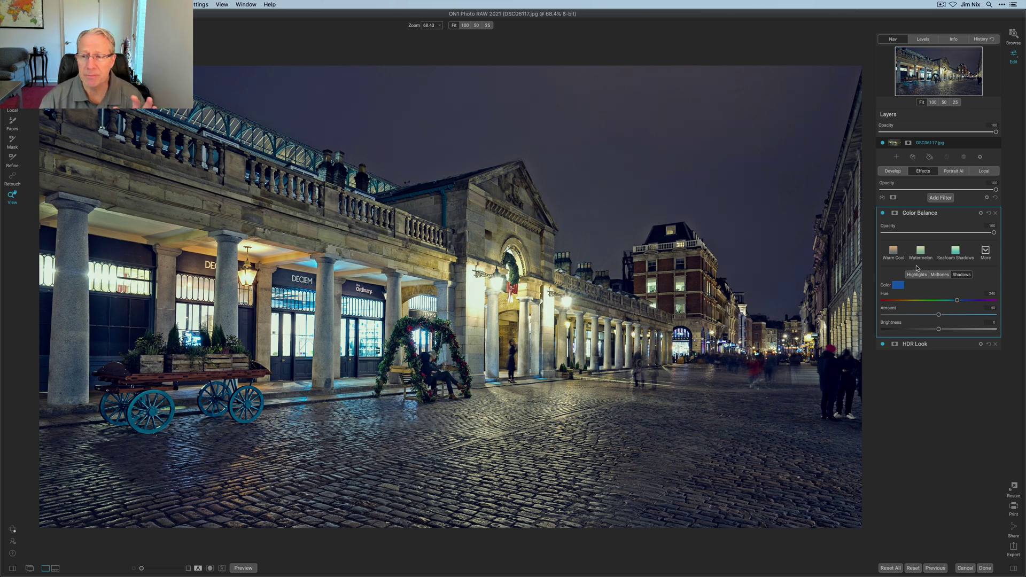
Compare the photo with the Color Balance filter off and on.
click(883, 213)
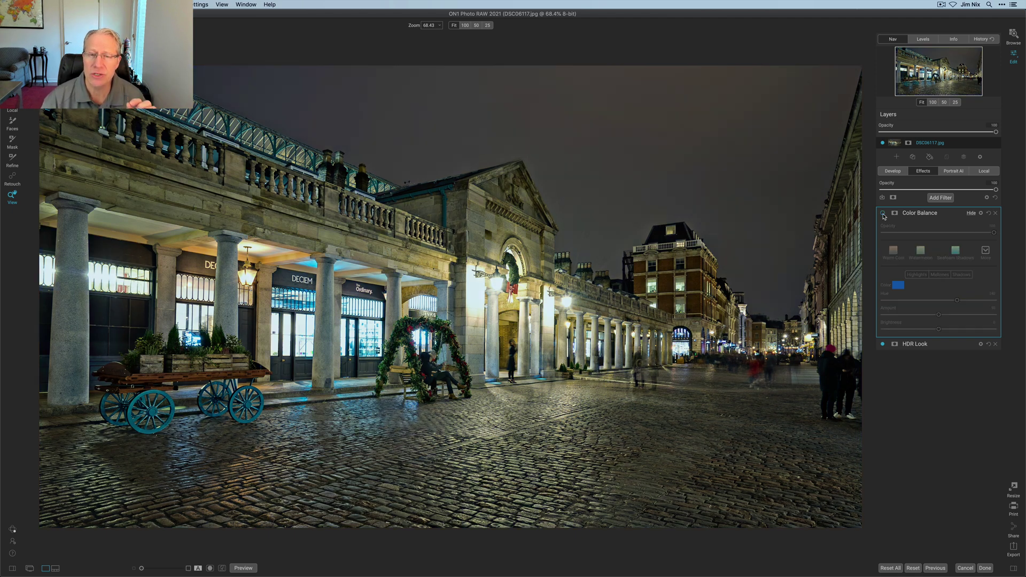
click(883, 213)
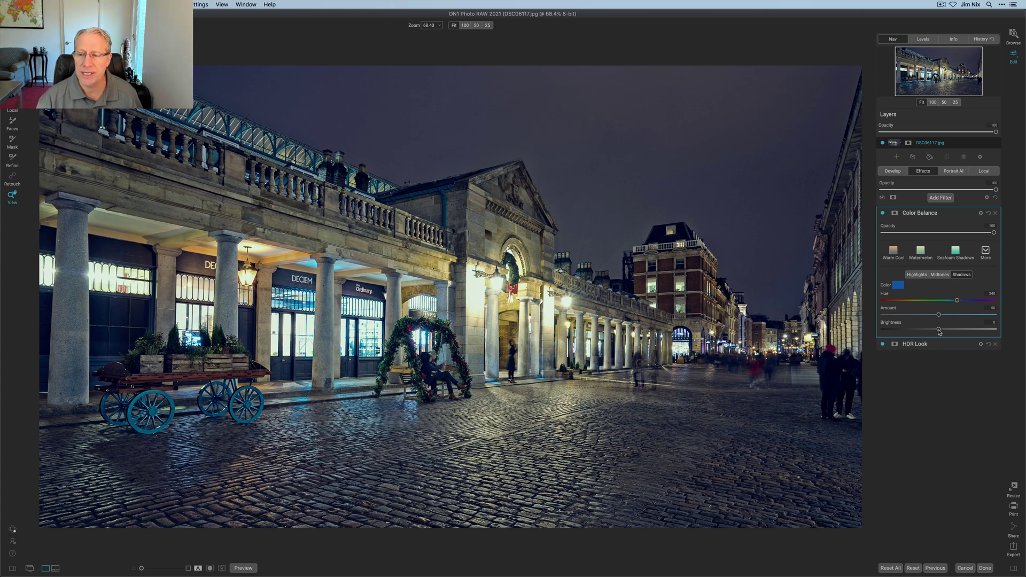
Try the Color Balance shadows Brightness at 100 and -100, and return it to 0.
drag(939, 331, 995, 327)
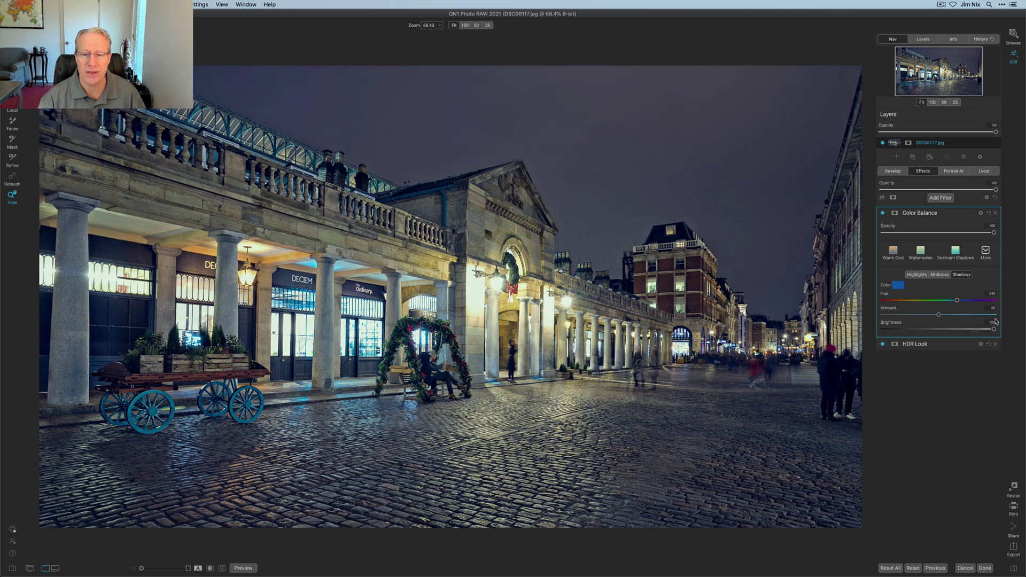
drag(922, 318, 893, 319)
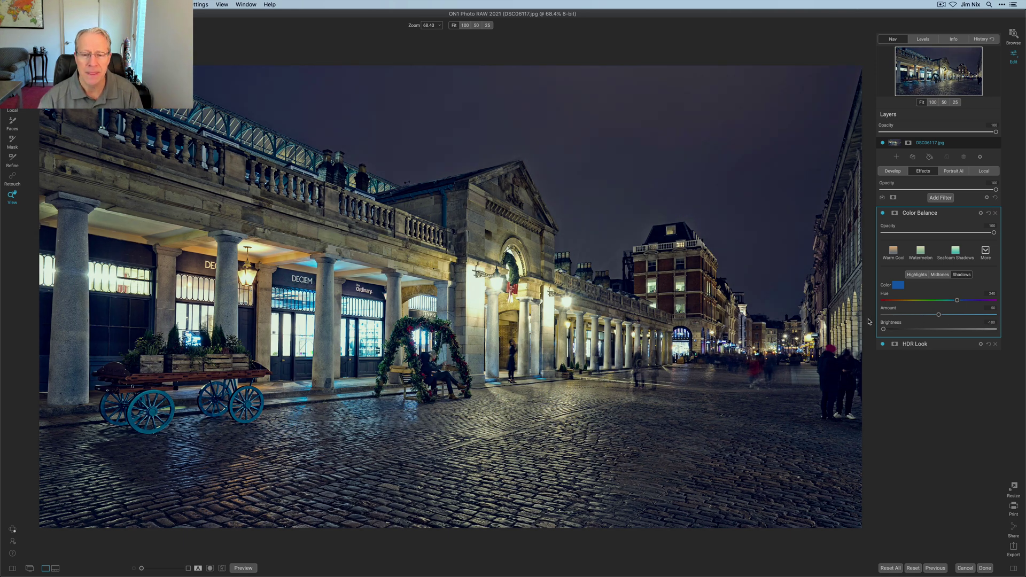
drag(890, 322, 895, 327)
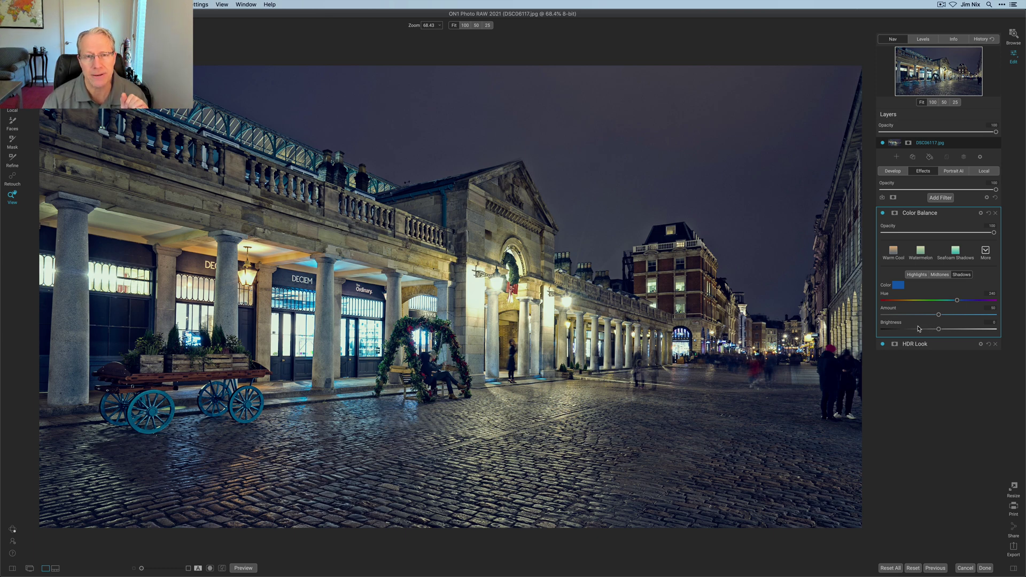
Add a Sunshine filter with Amount at about 60, and compare the photo with the filter off and on.
click(940, 198)
click(881, 273)
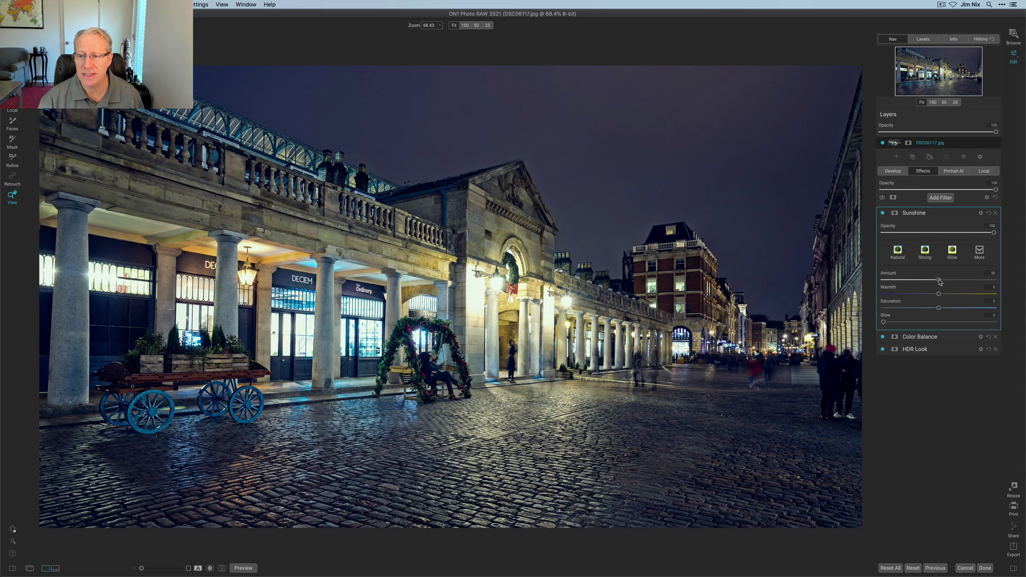
drag(941, 281, 950, 282)
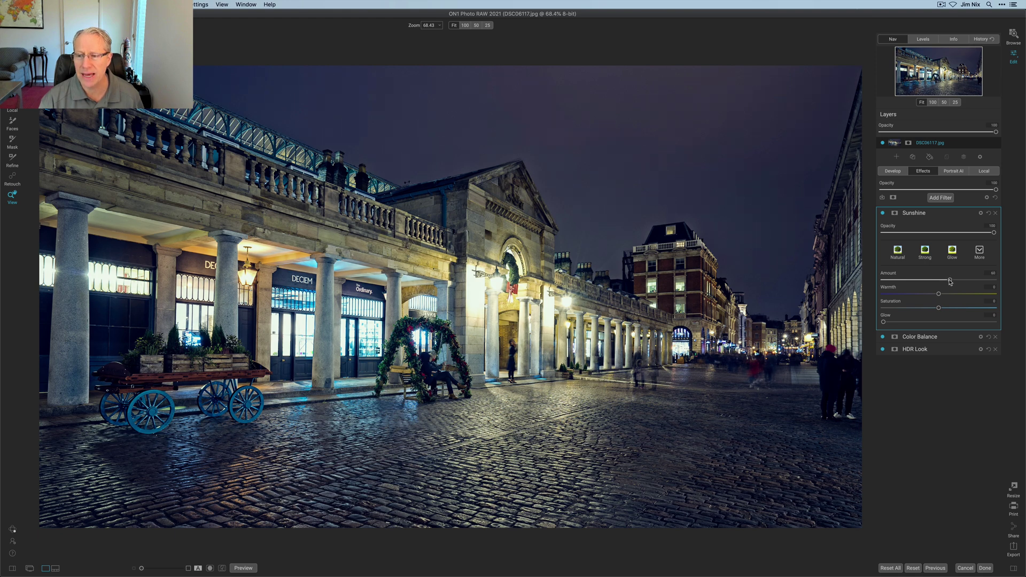
click(883, 214)
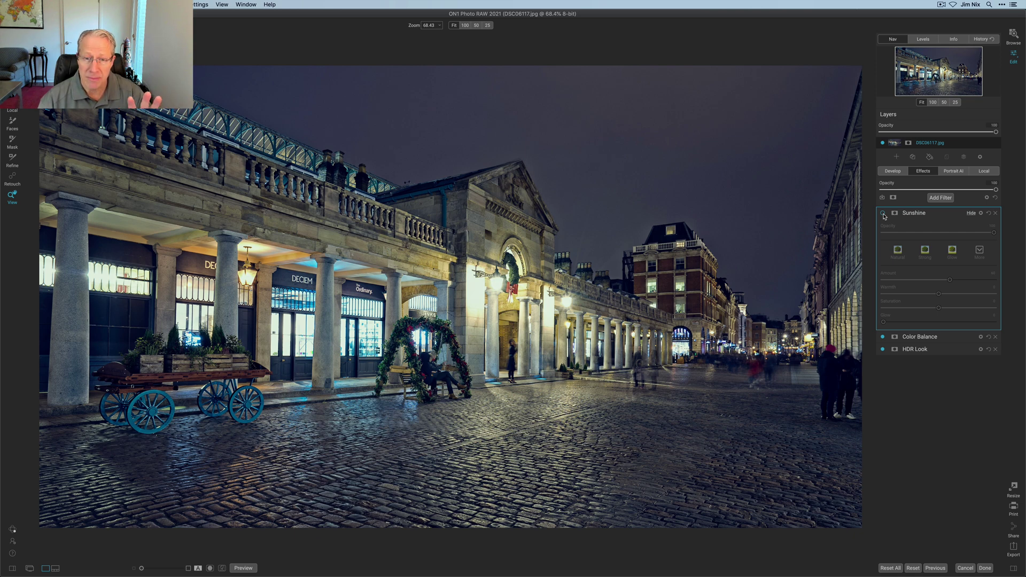
click(883, 214)
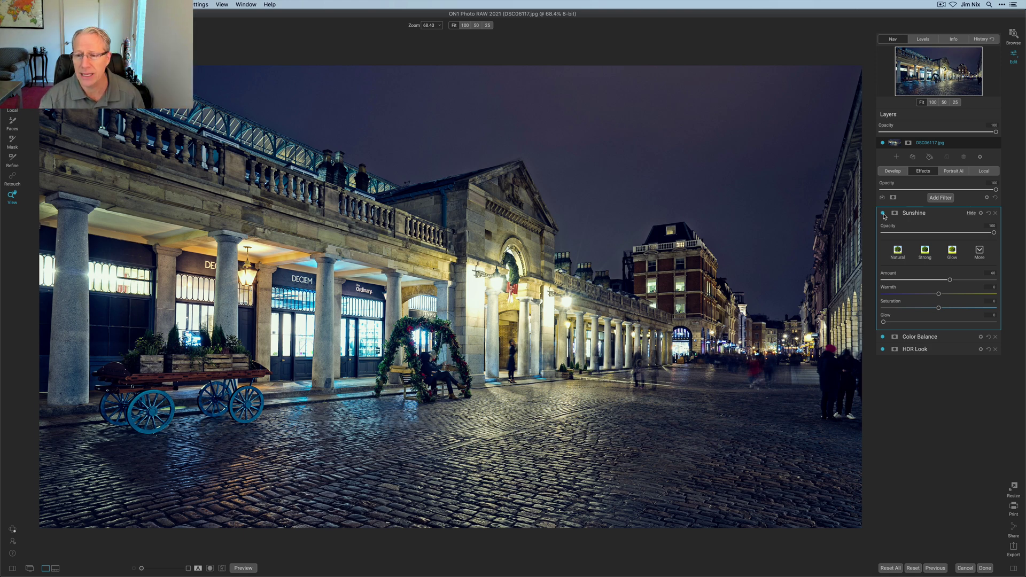
click(883, 213)
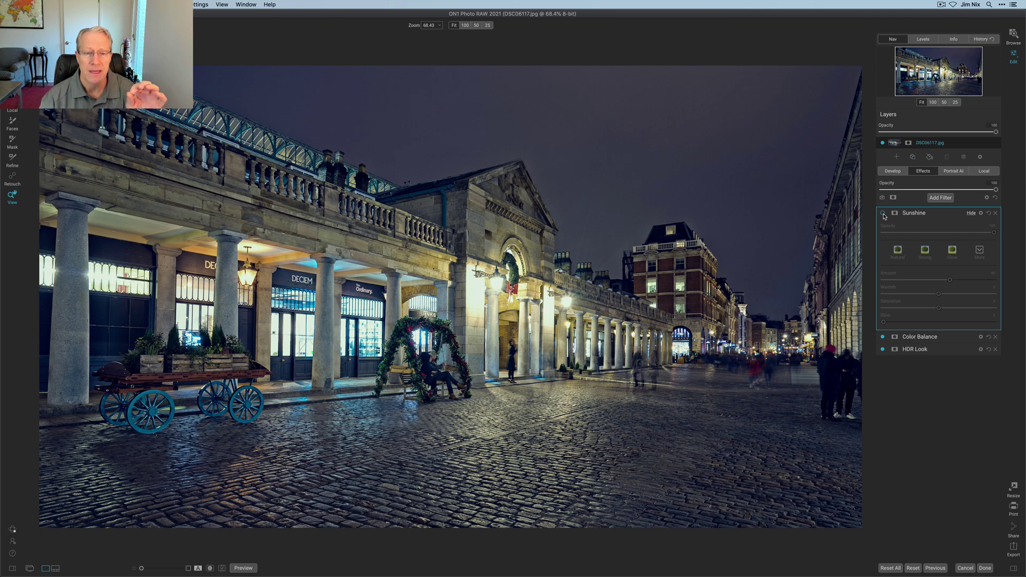
click(883, 213)
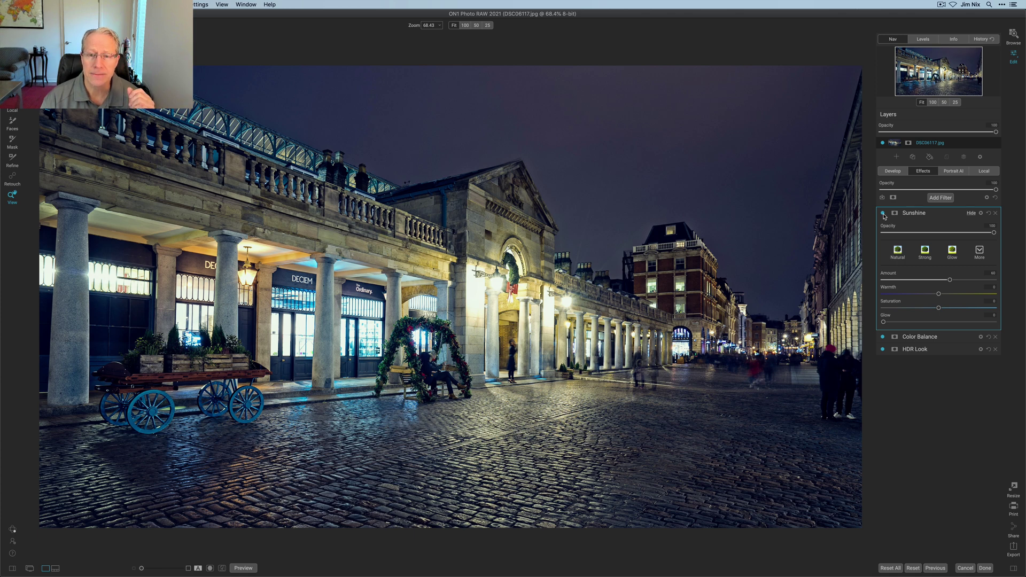
Add a Color Enhancer filter, cool the Temperature to about -45, and compare before and after.
click(935, 198)
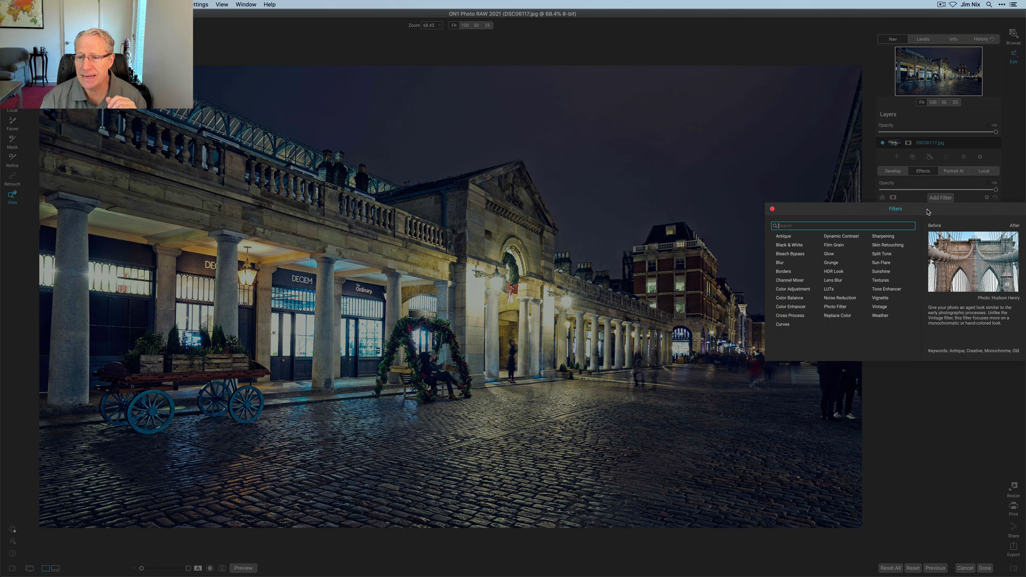
click(792, 309)
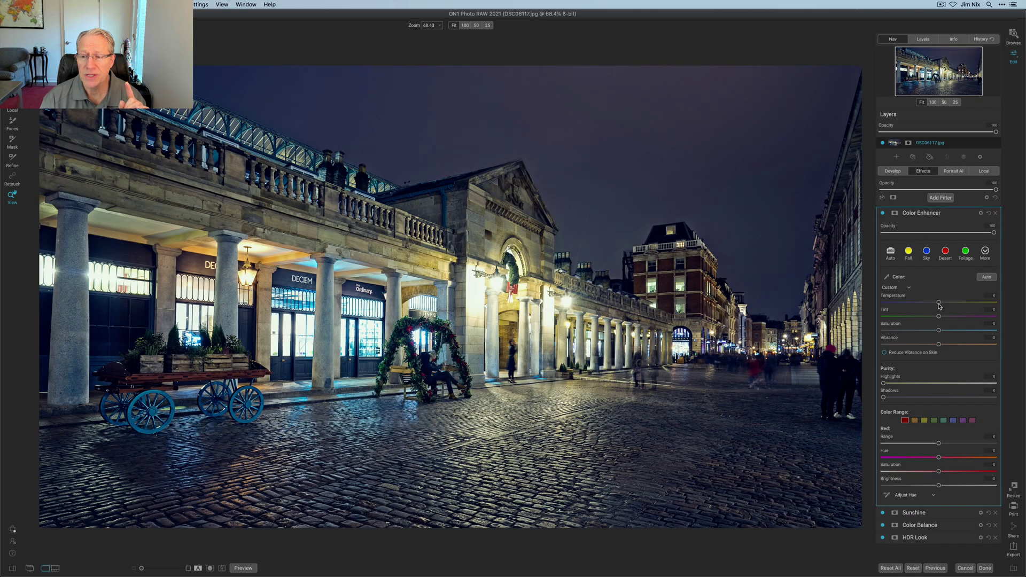
drag(939, 303, 914, 307)
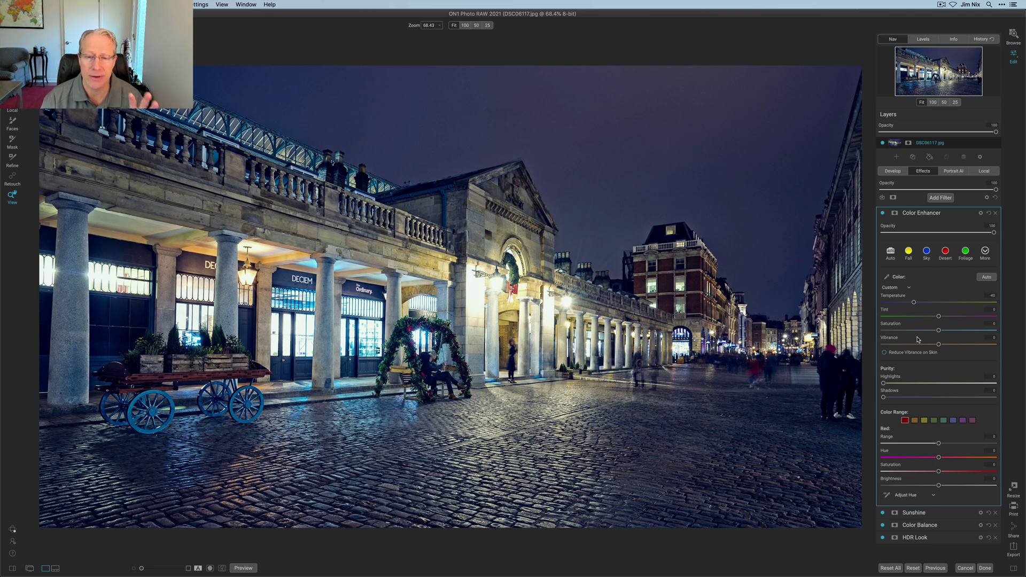
click(883, 213)
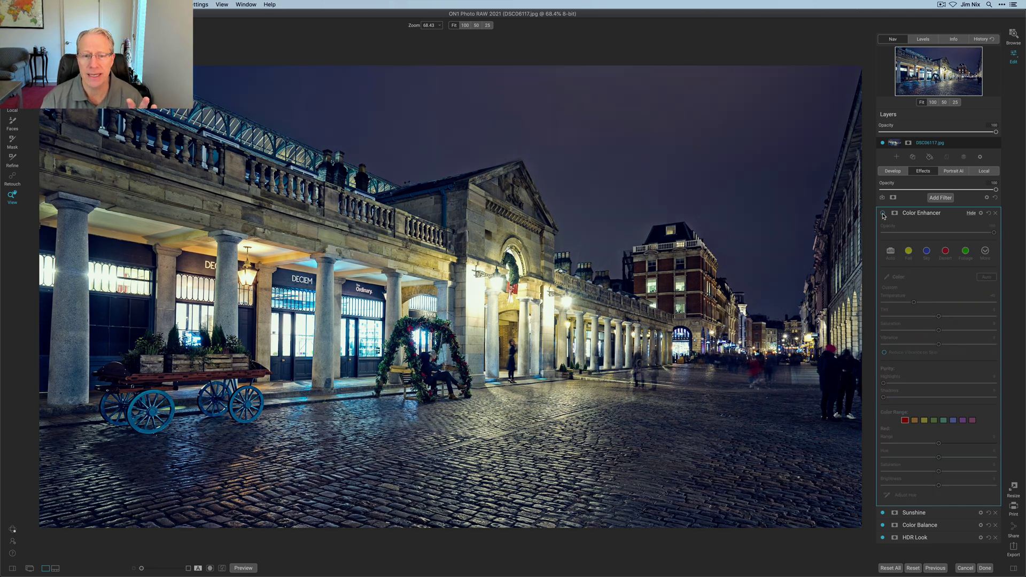
click(882, 213)
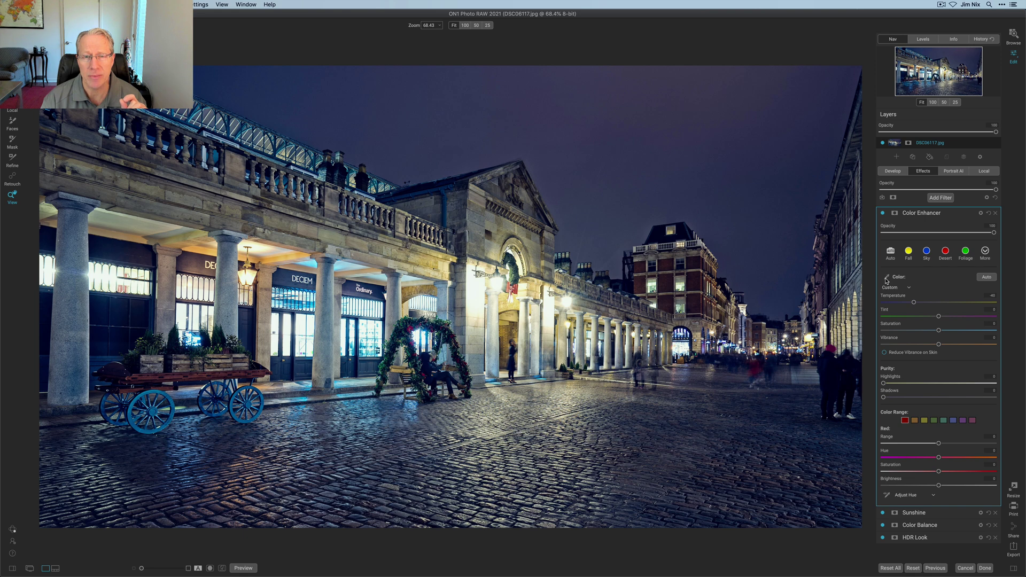
Lower the Color Enhancer's overall Saturation to about -37 and Vibrance to about -25, and reduce the blue range's Saturation and Brightness to about -49 and -68.
mouse_move(939, 331)
mouse_down()
mouse_move(917, 332)
mouse_move(935, 346)
mouse_move(927, 347)
mouse_up()
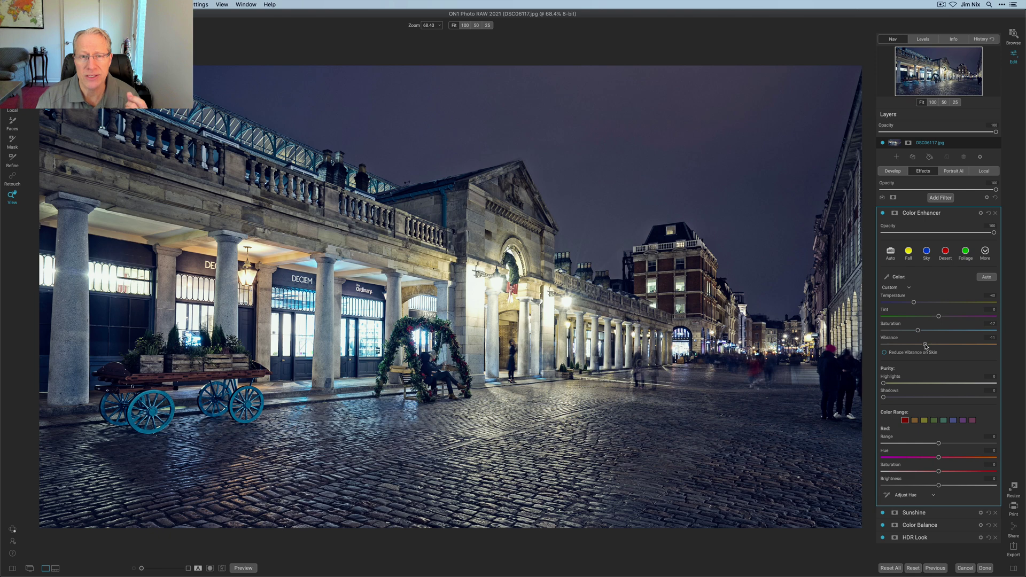
click(953, 422)
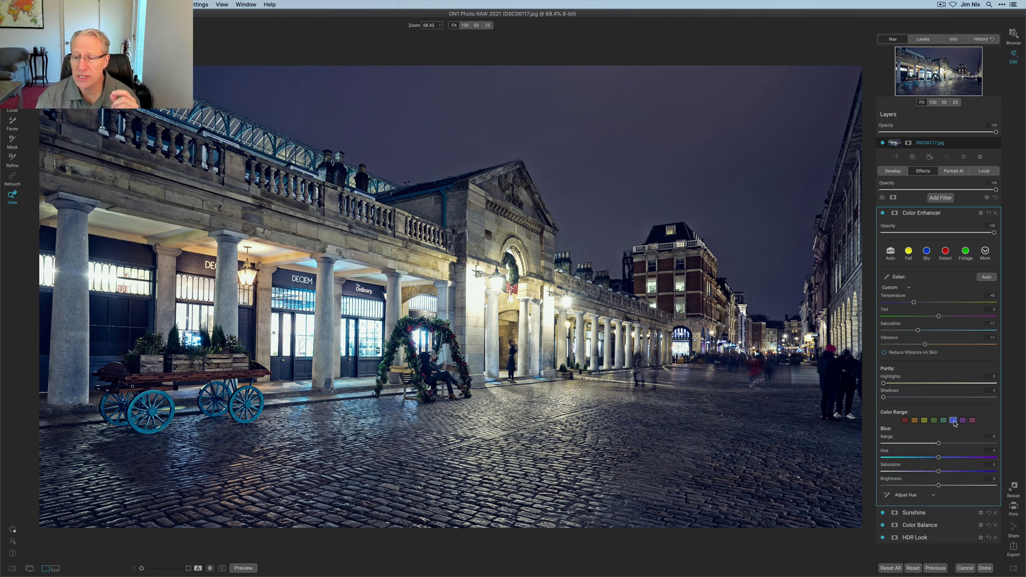
drag(939, 472, 912, 473)
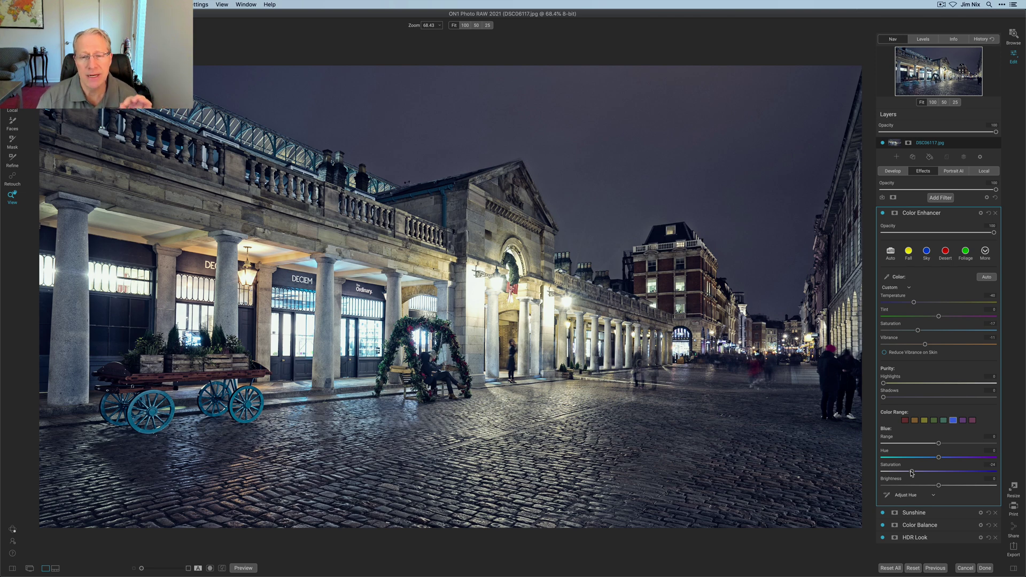
drag(938, 486, 921, 488)
drag(920, 488, 901, 488)
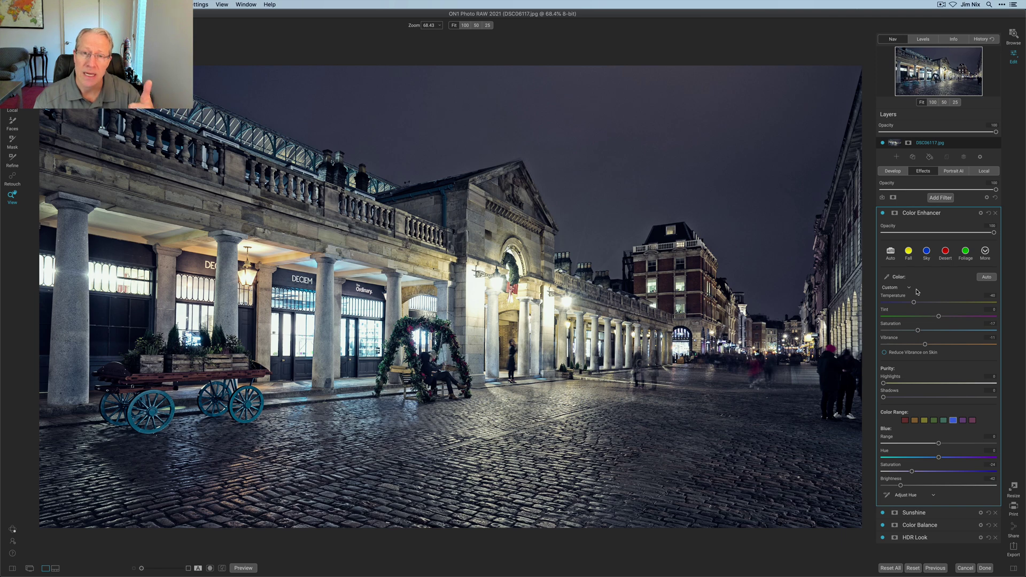
Compare the photo with the Color Enhancer filter off and on.
click(883, 213)
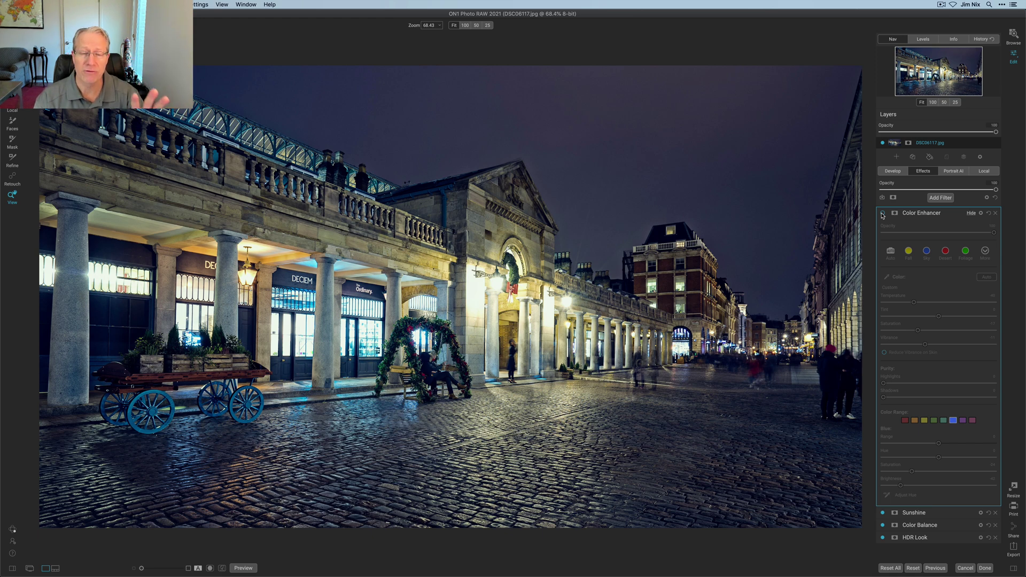
click(883, 213)
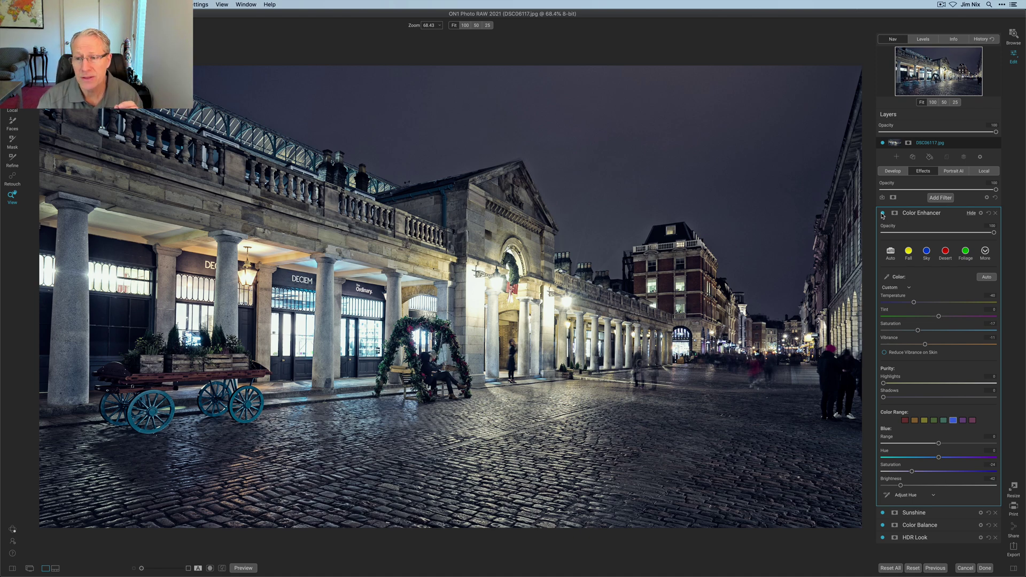
click(883, 214)
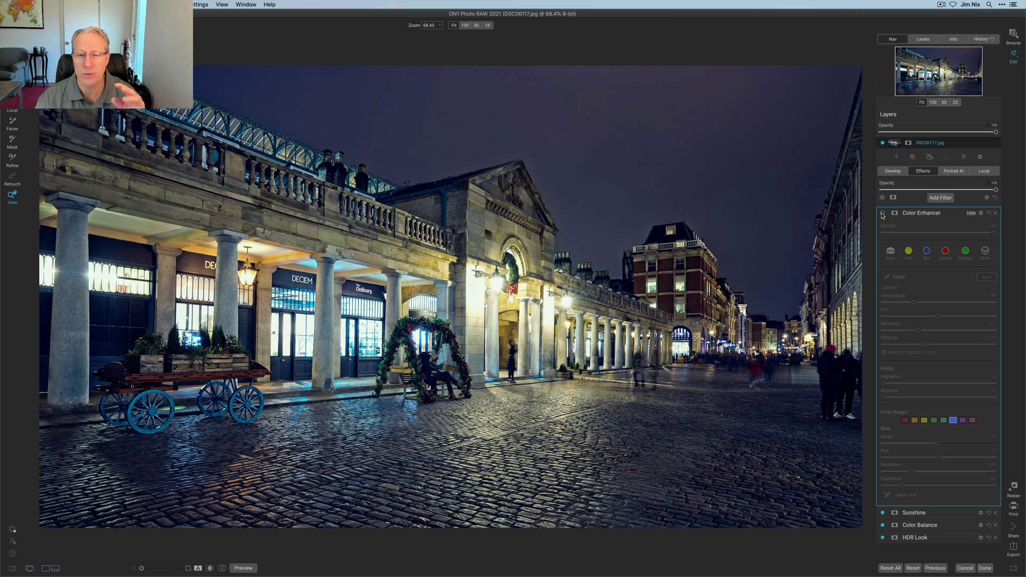
click(883, 213)
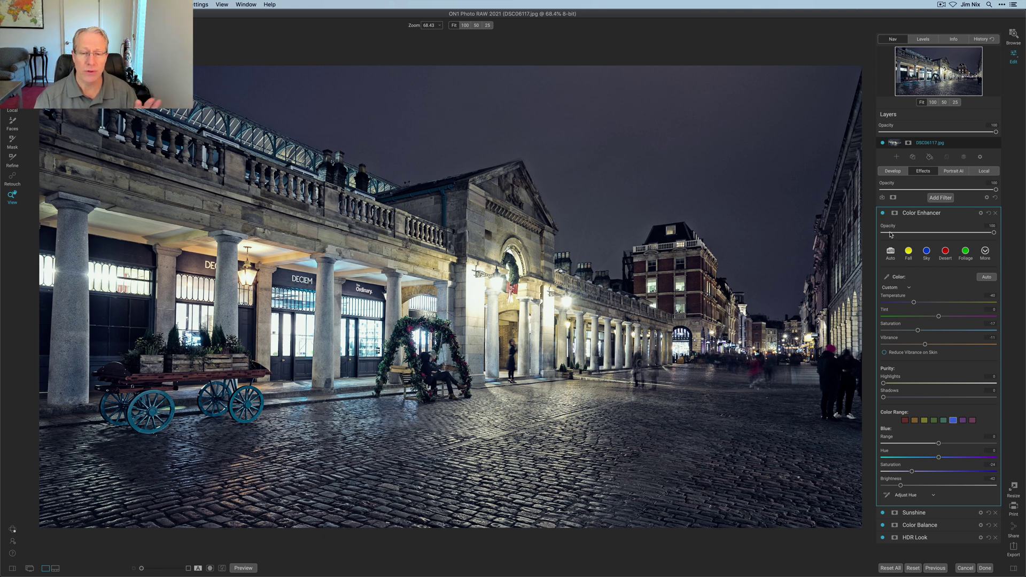
Add a Tone Enhancer filter with Exposure about -0.15 and Contrast about 5, compare it off and on, and collapse its settings.
click(940, 198)
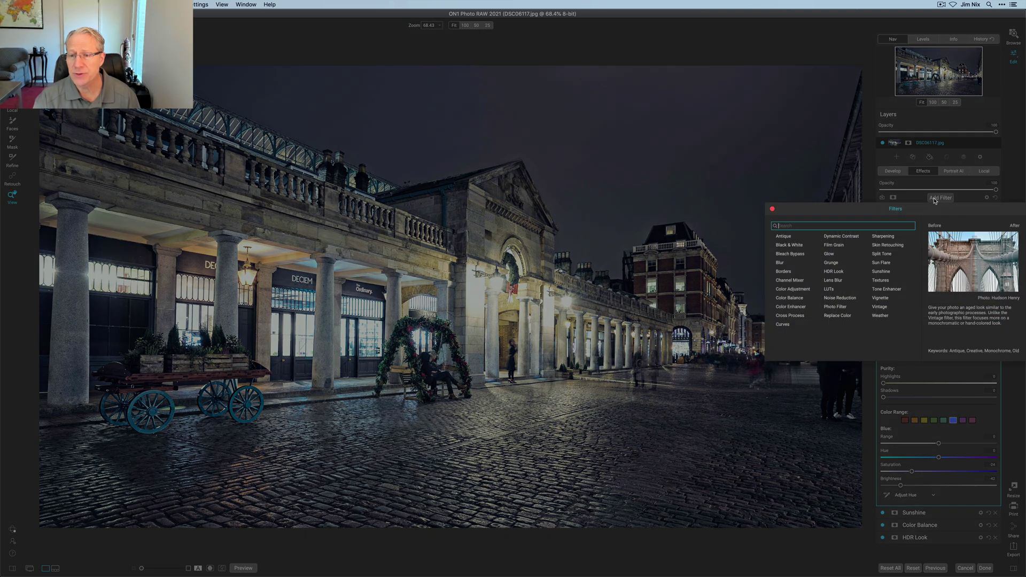
click(886, 289)
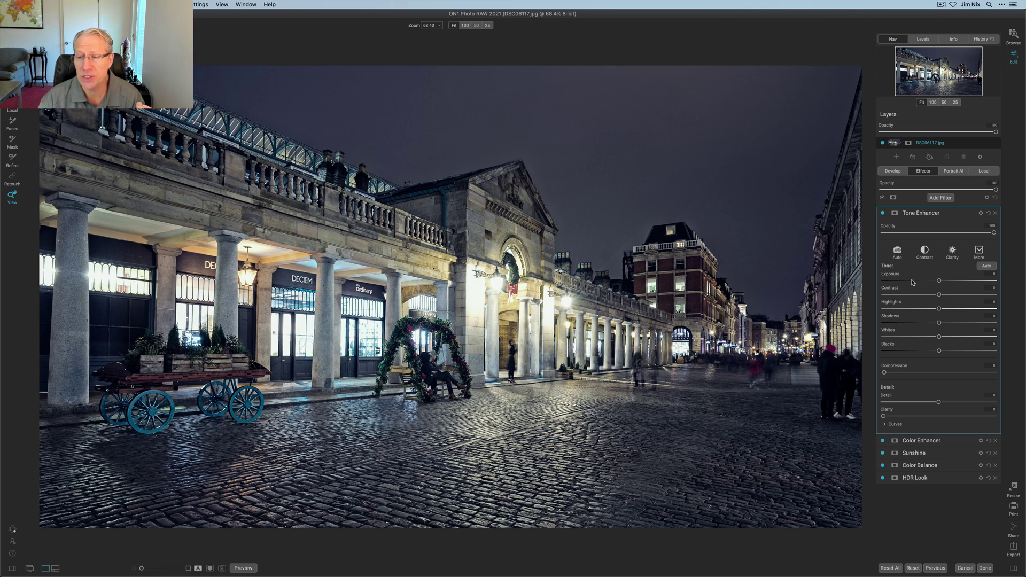
drag(939, 281, 937, 283)
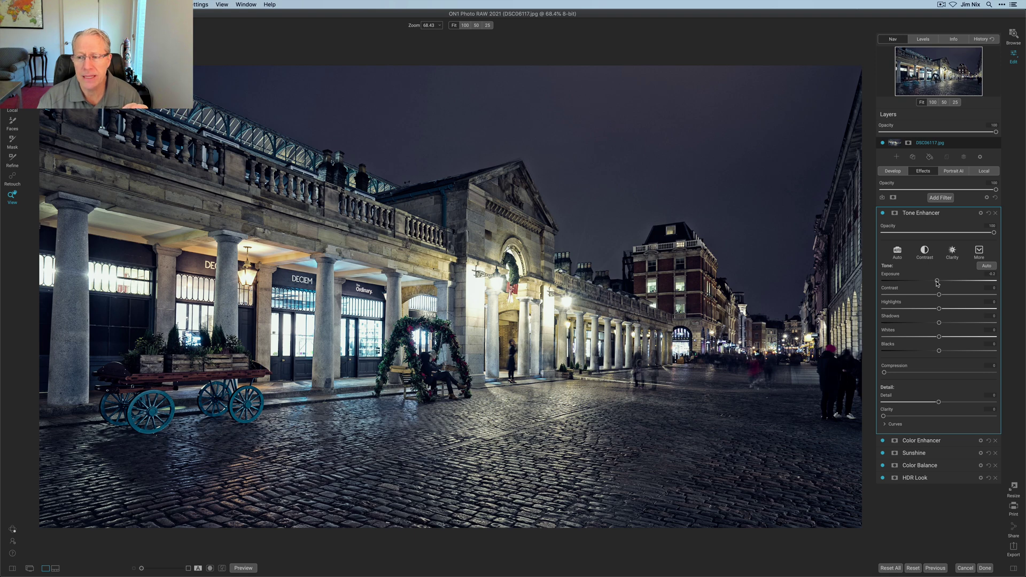
drag(939, 295, 987, 292)
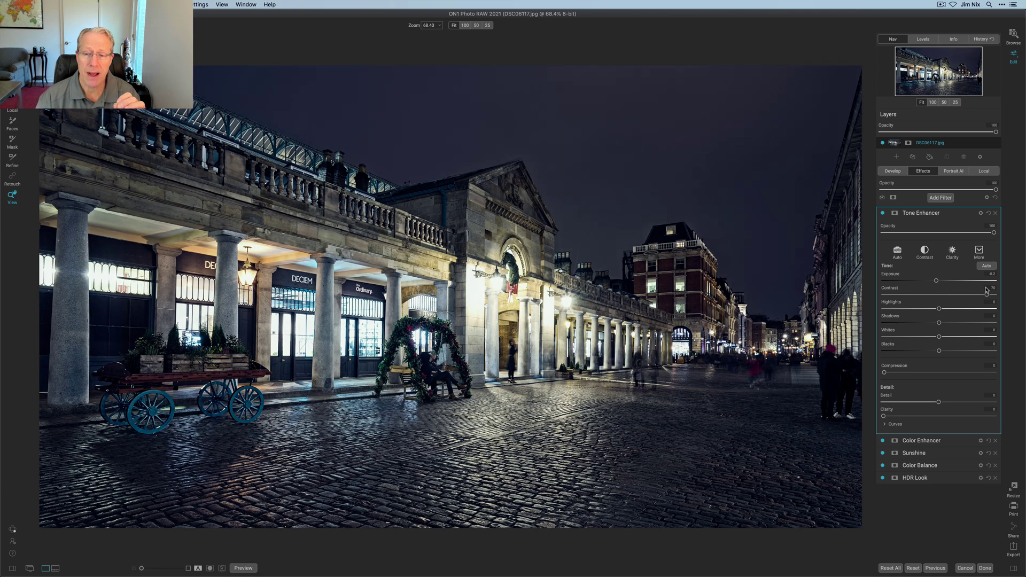
drag(986, 292, 942, 295)
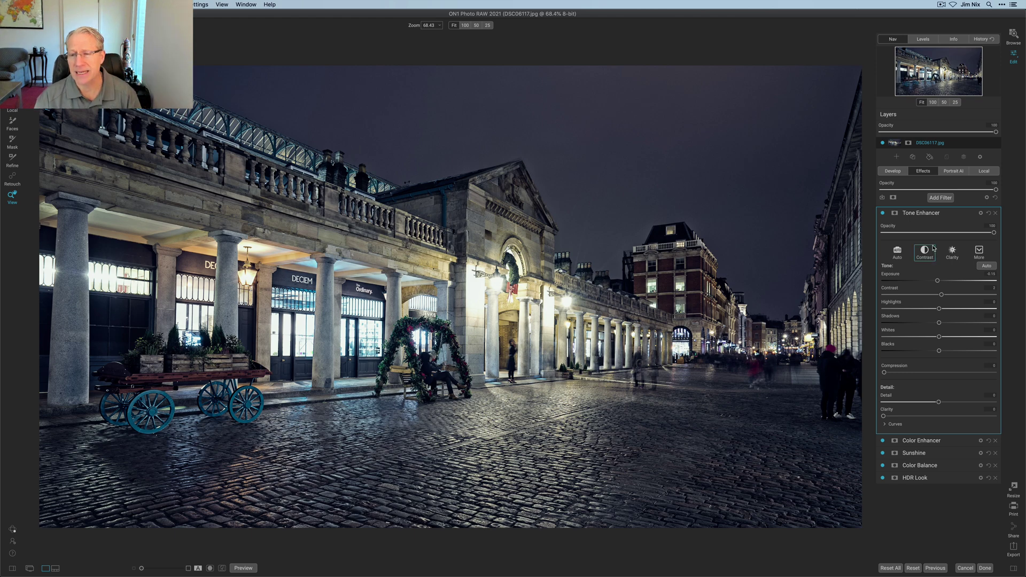
click(882, 214)
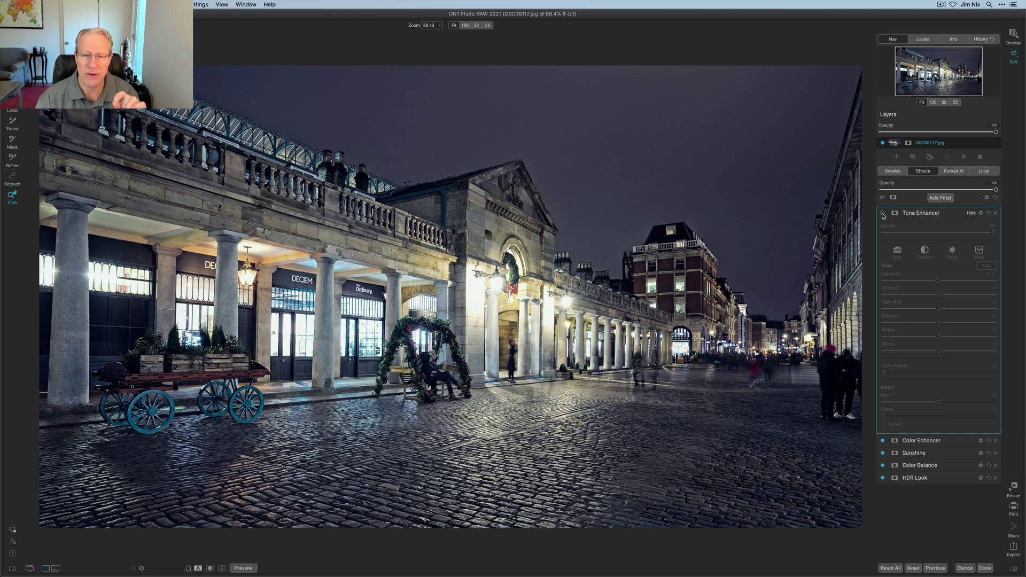
click(882, 214)
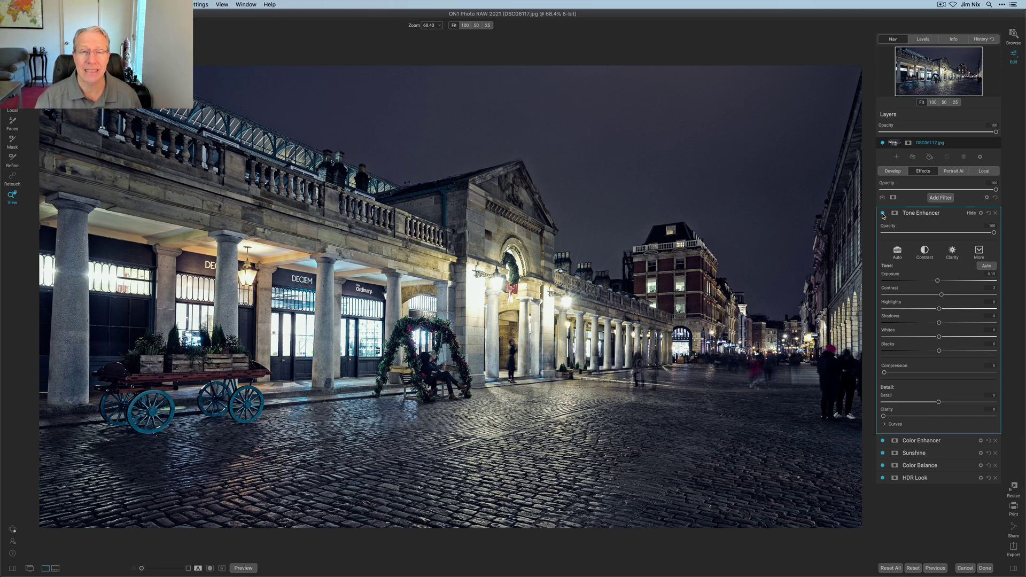
click(949, 215)
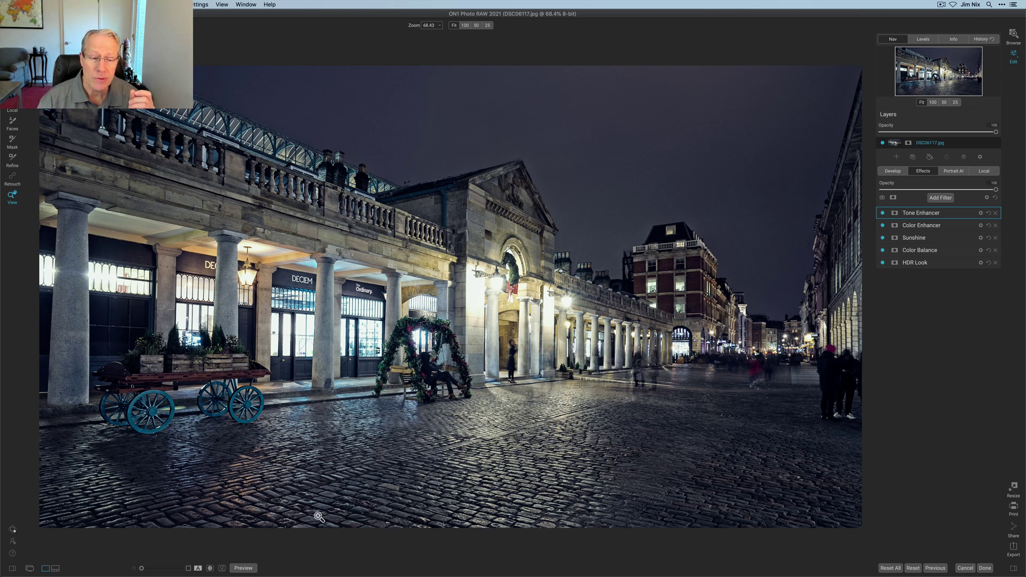
Compare the finished edit with the original photo, first in full and then in a split view with the divider at several positions.
click(243, 568)
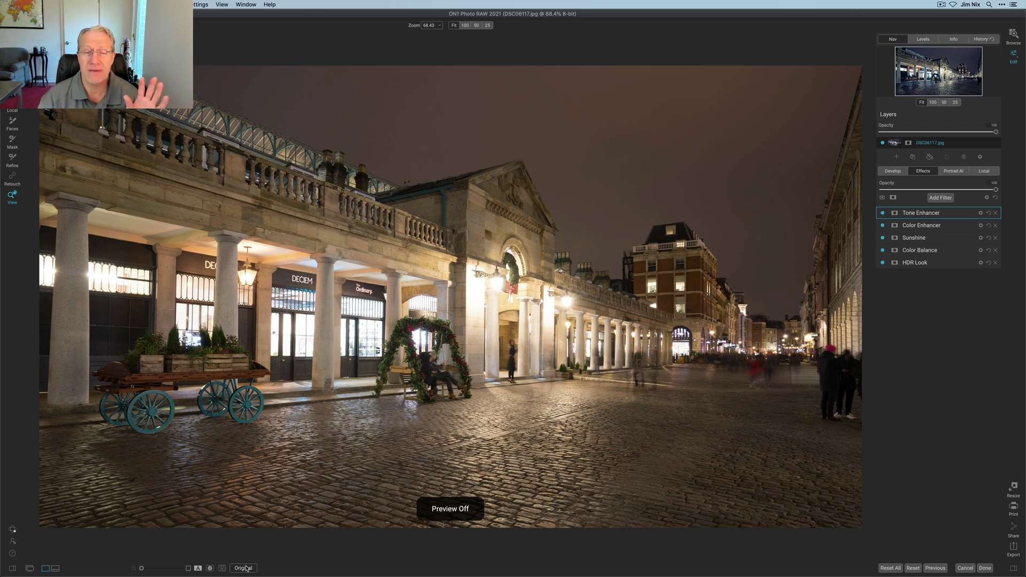
click(244, 569)
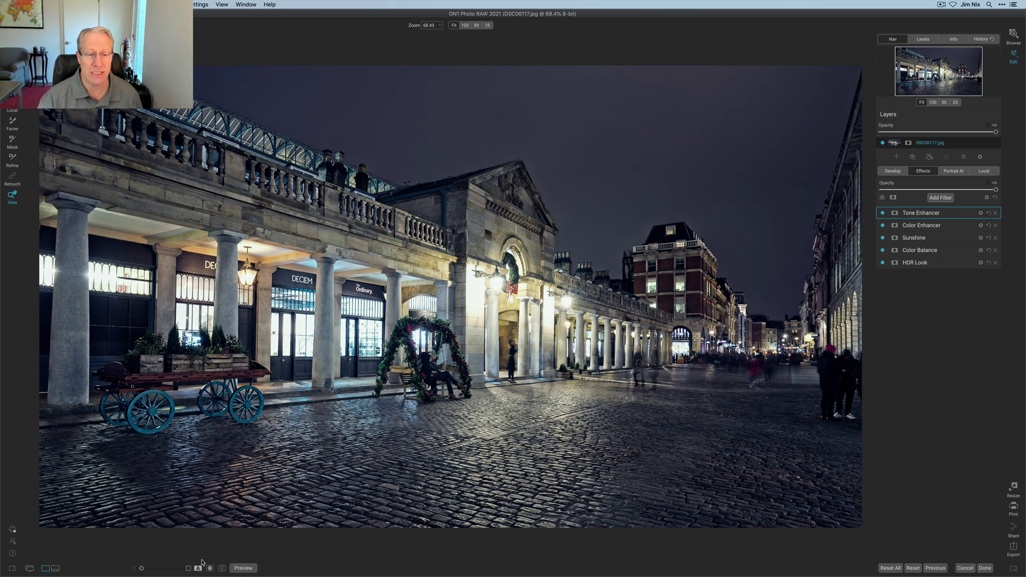
key(alt+super+p)
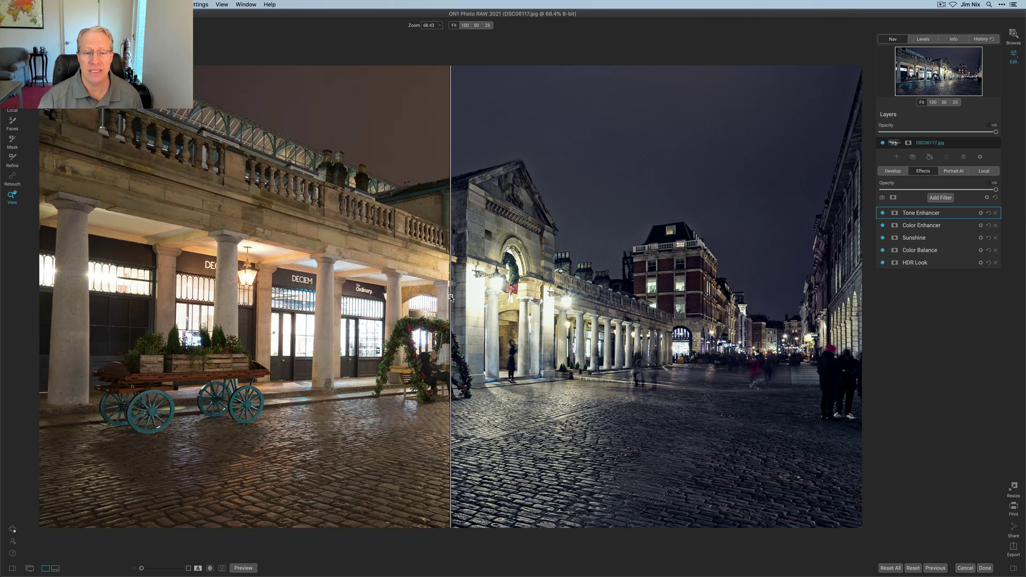
mouse_move(497, 296)
mouse_down()
mouse_move(740, 291)
mouse_move(430, 289)
mouse_move(551, 278)
mouse_move(394, 284)
mouse_move(445, 286)
mouse_move(399, 286)
mouse_move(486, 305)
mouse_up()
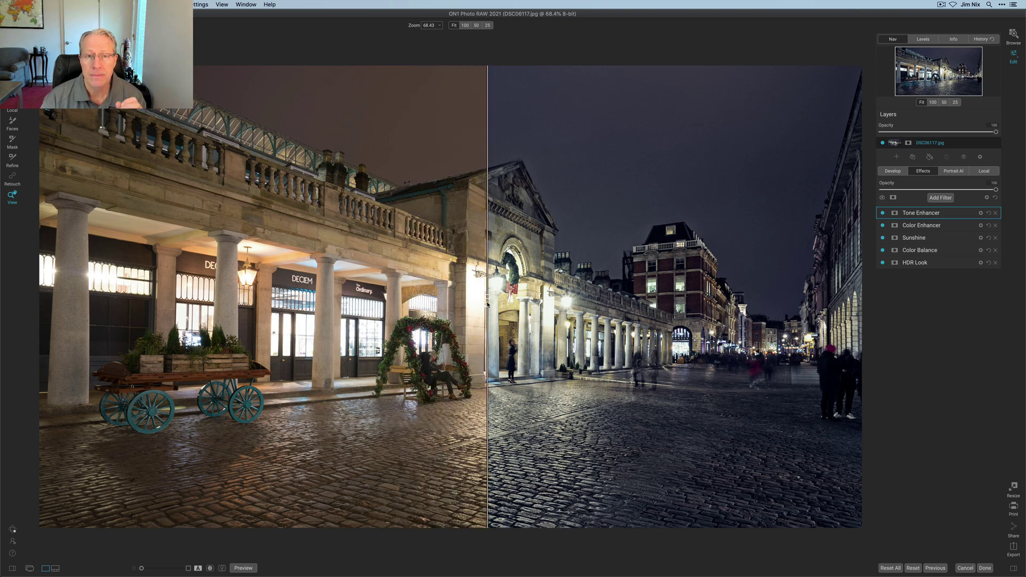
click(429, 303)
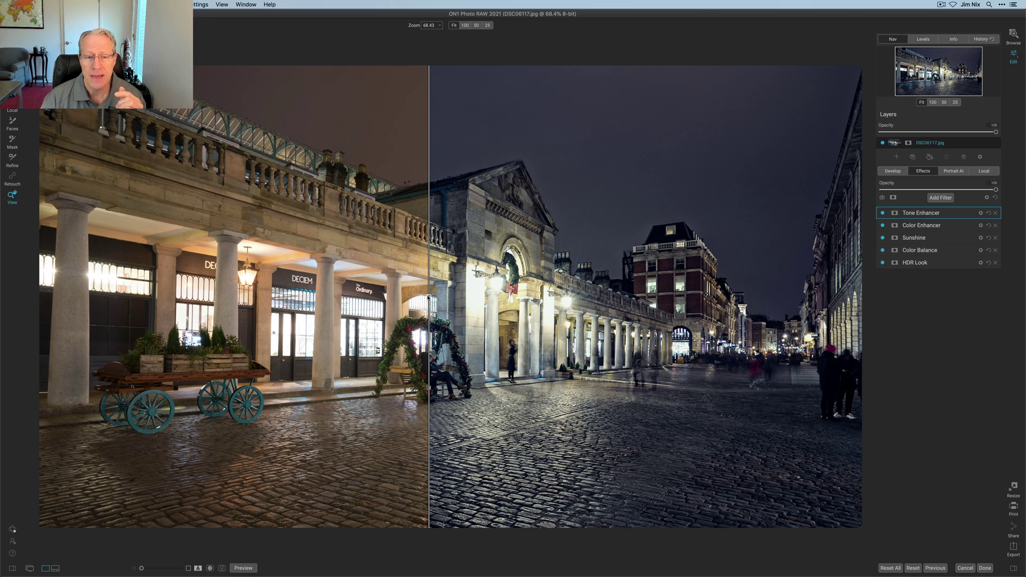
drag(429, 299, 357, 297)
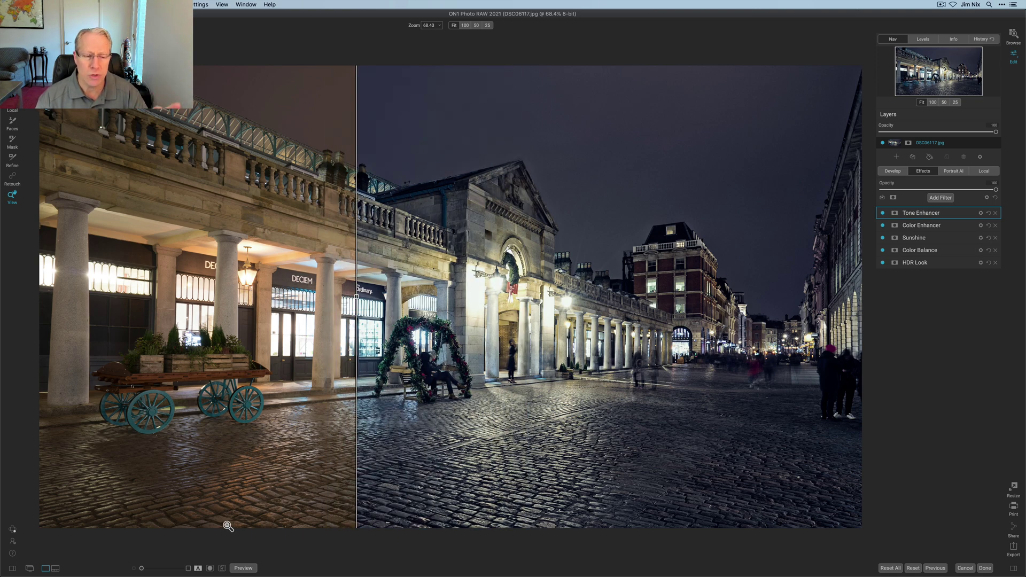
click(196, 569)
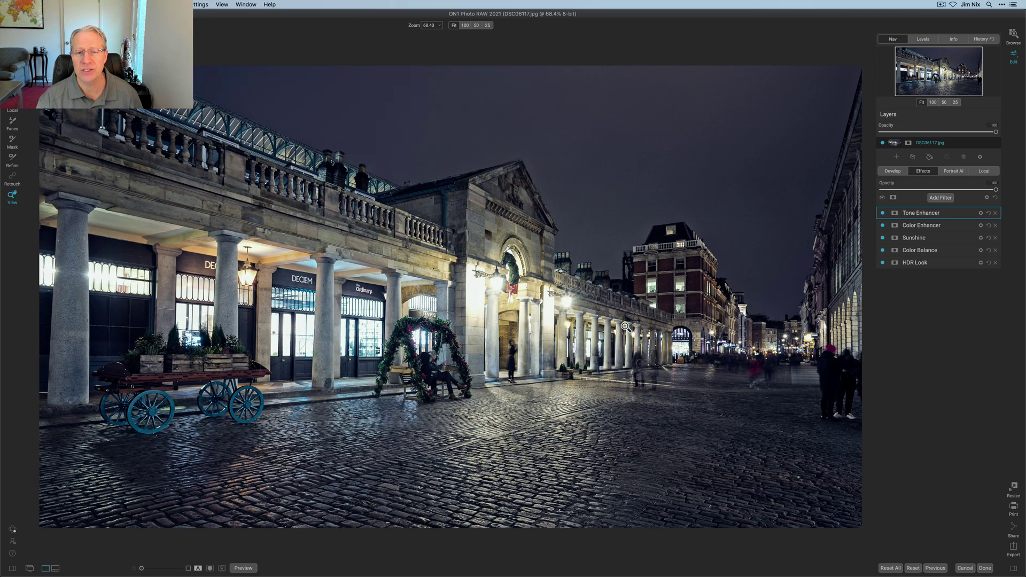